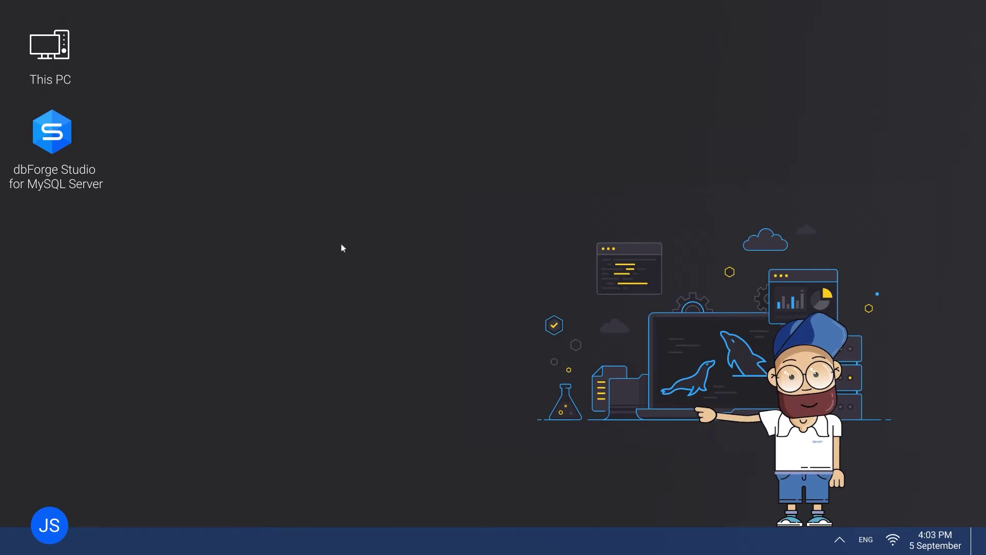
Enter the host for a new connection and choose the sakila database.
{"action": "left_click", "coordinate": [59, 134]}
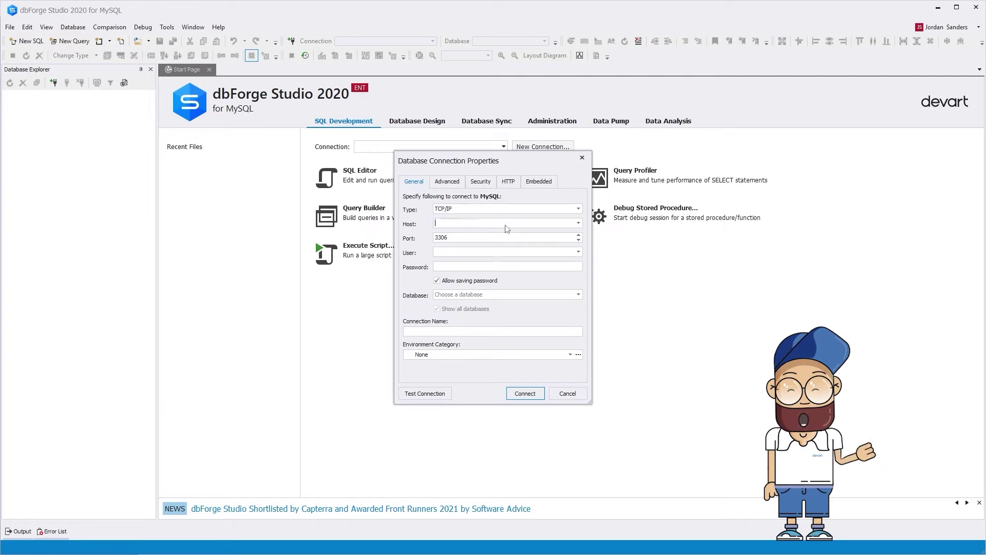
{"action": "type", "text": "db"}
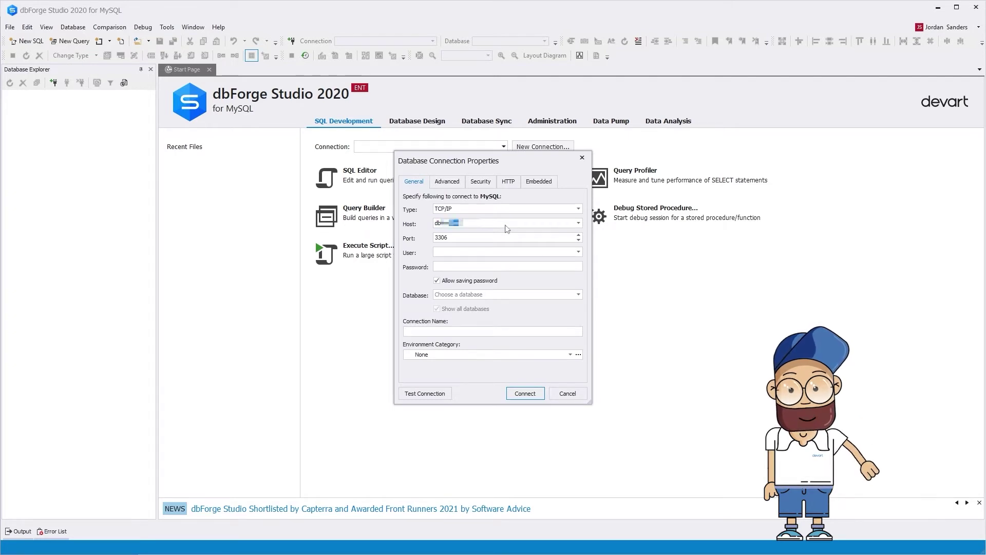
{"action": "key", "text": "Tab"}
{"action": "type", "text": "root"}
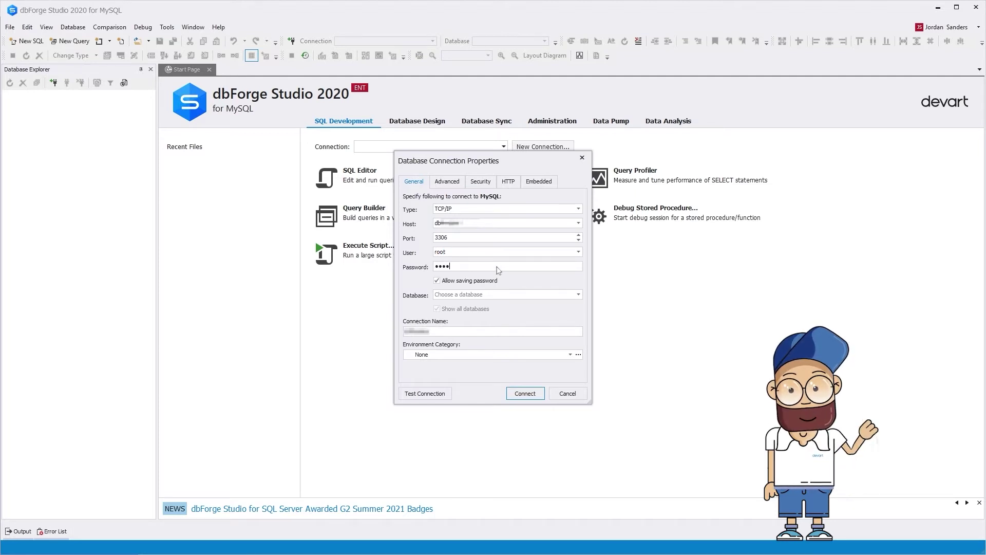
{"action": "left_click", "coordinate": [498, 298]}
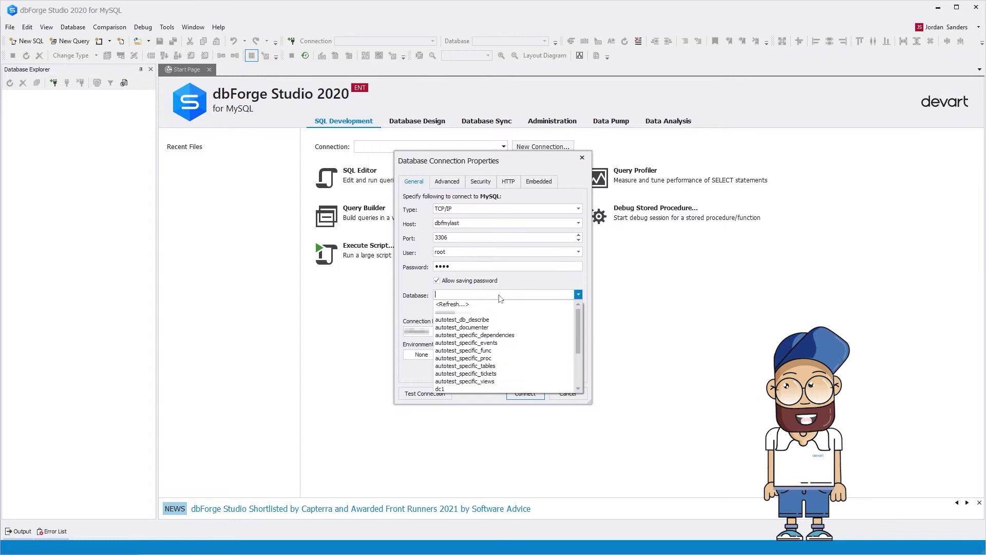
{"action": "scroll", "coordinate": [495, 339], "scroll_direction": "down", "scroll_amount": 5}
{"action": "left_click", "coordinate": [492, 367]}
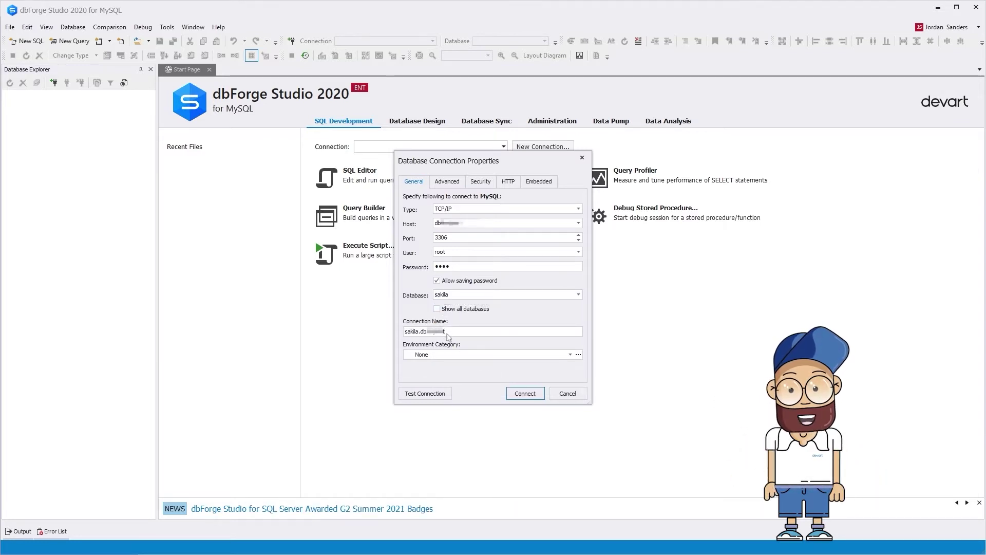
Name the connection sakila_connection, tag it Test, then test and save it.
{"action": "key", "text": "BackSpace"}
{"action": "key", "text": "BackSpace"}
{"action": "key", "text": "BackSpace"}
{"action": "type", "text": "_connection"}
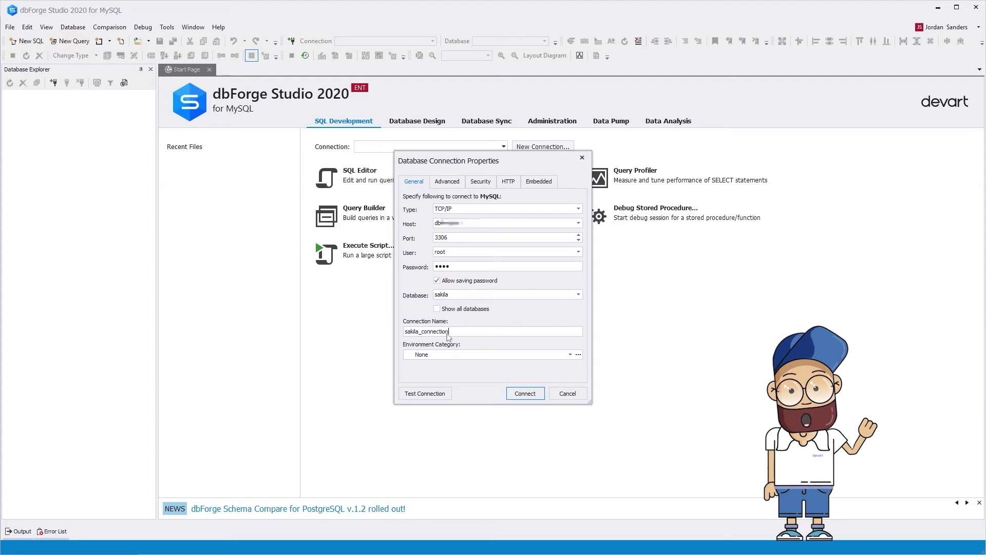
{"action": "left_click", "coordinate": [512, 353]}
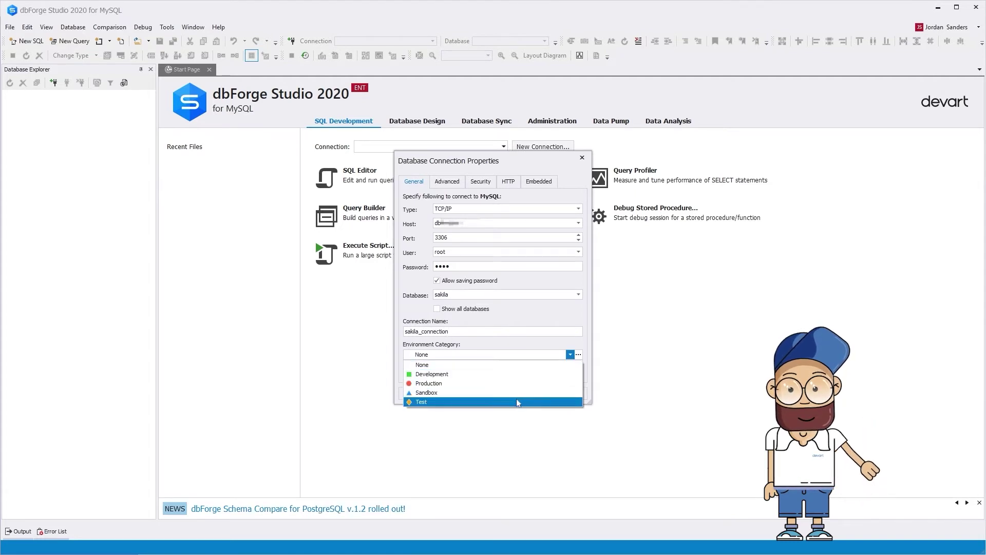
{"action": "left_click", "coordinate": [516, 402]}
{"action": "left_click", "coordinate": [447, 395]}
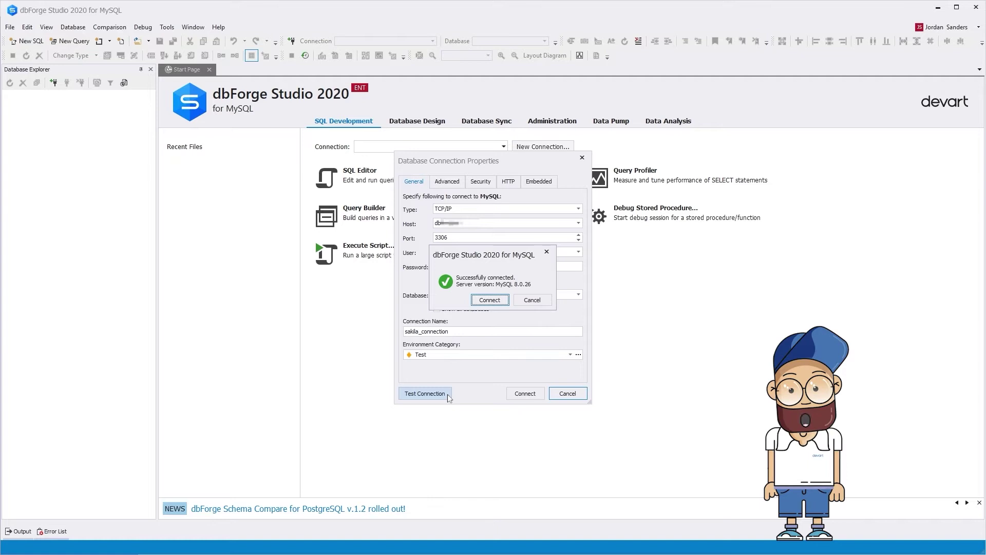
{"action": "left_click", "coordinate": [505, 302]}
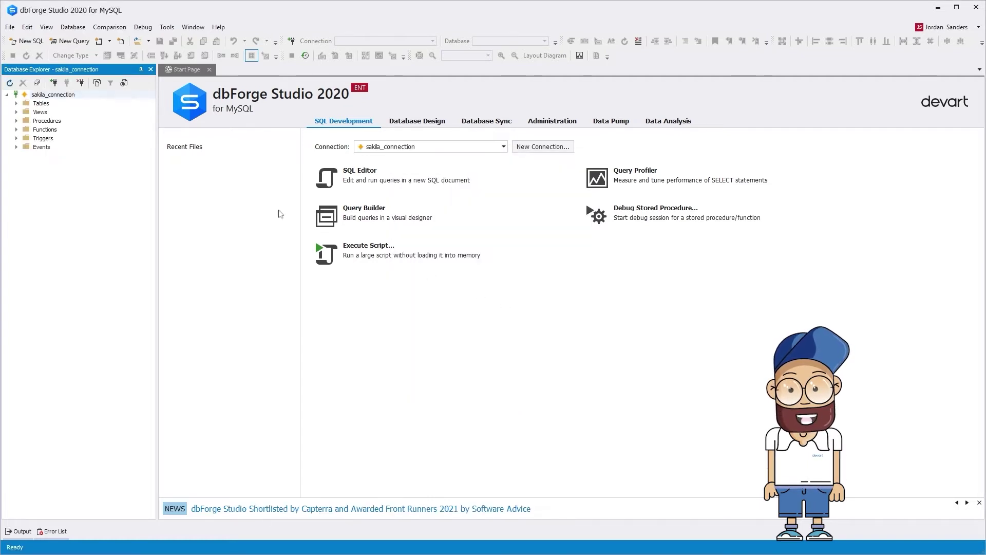
Expand sakila_connection's 16 tables and open the connection's Properties.
{"action": "left_click", "coordinate": [17, 104]}
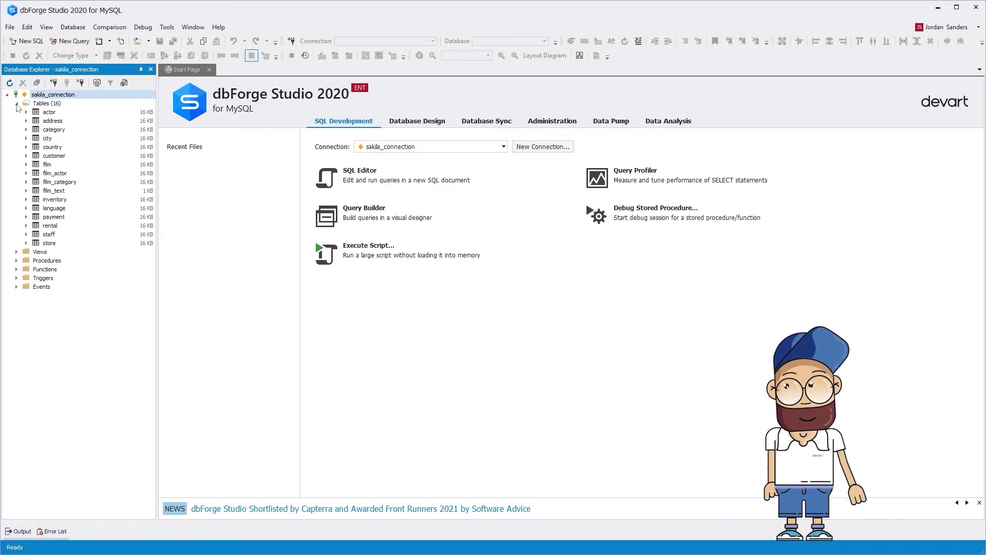
{"action": "right_click", "coordinate": [77, 95]}
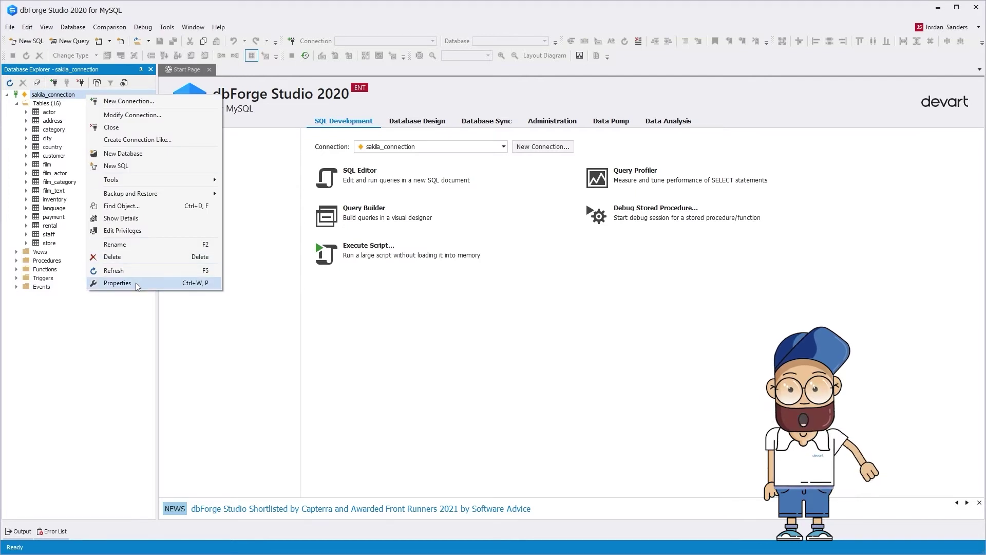
{"action": "left_click", "coordinate": [117, 282]}
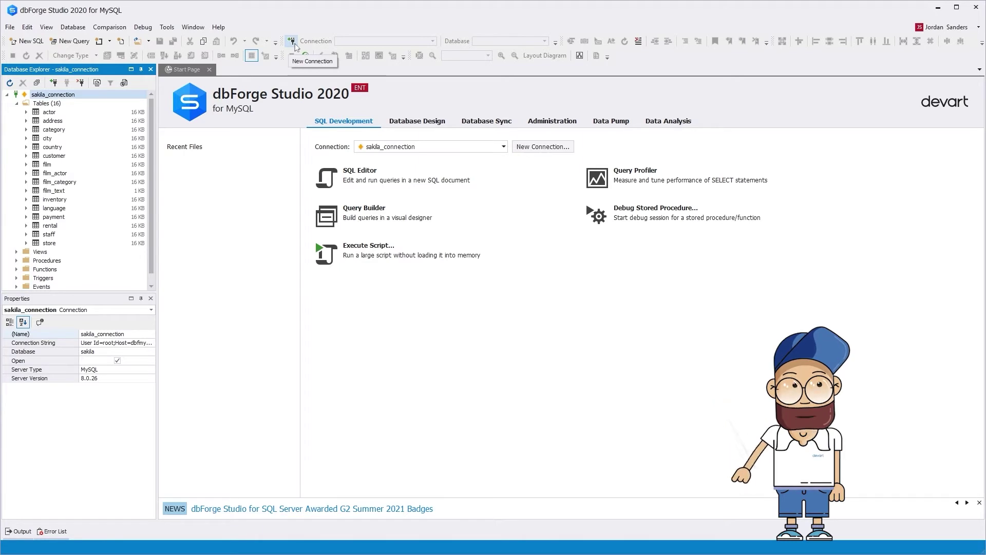
Create a localhost connection to the sakila database, test it and save it.
{"action": "left_click", "coordinate": [59, 87]}
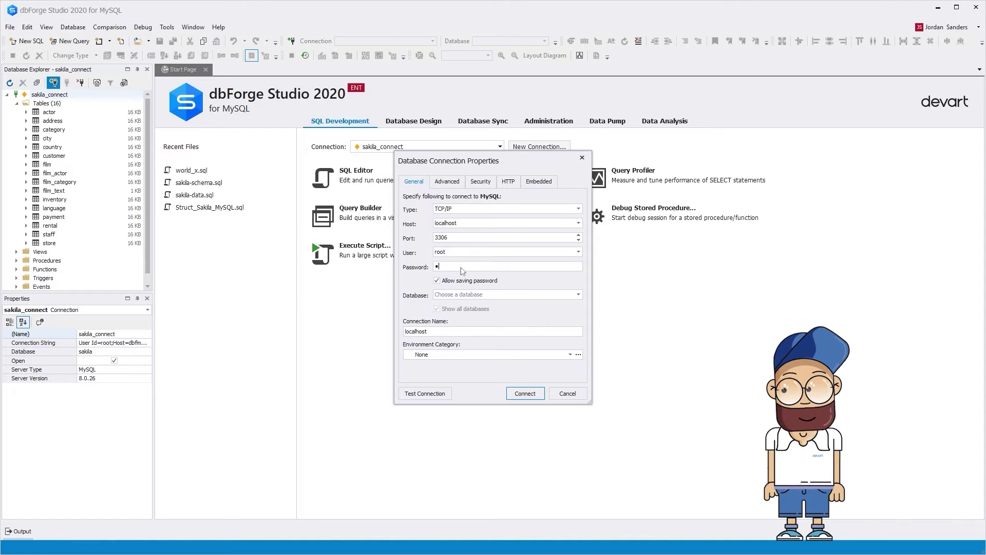
{"action": "left_click", "coordinate": [478, 296]}
{"action": "type", "text": "sak"}
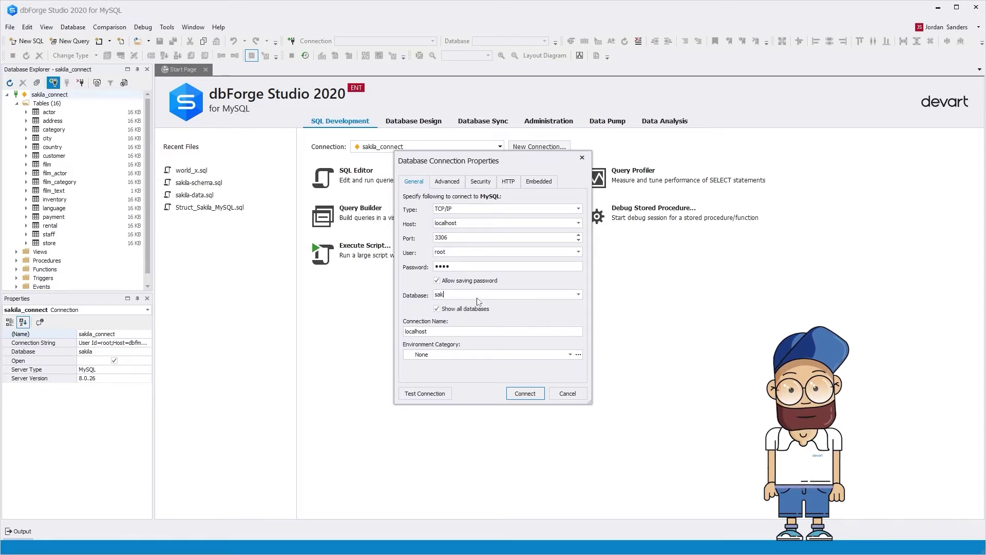
{"action": "type", "text": "ila"}
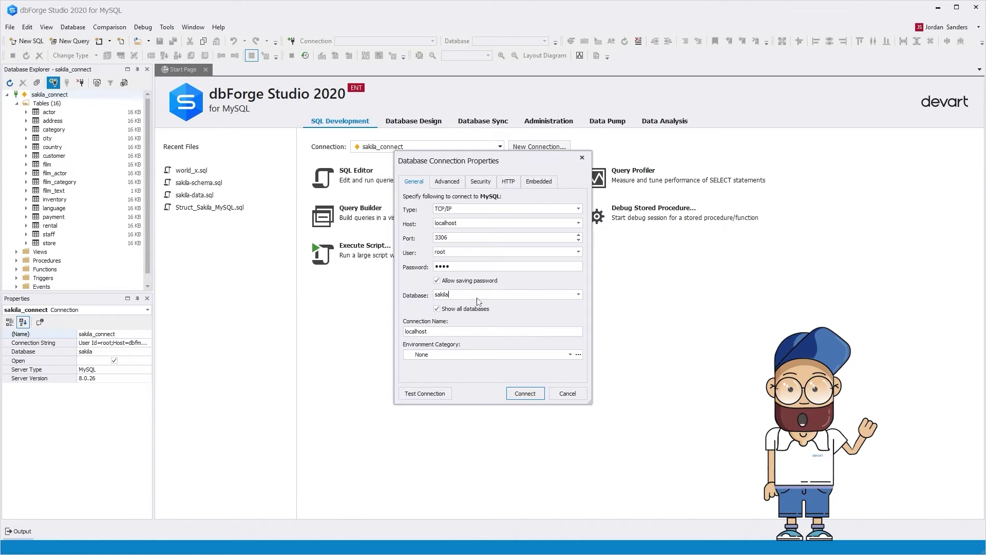
{"action": "left_click", "coordinate": [439, 309]}
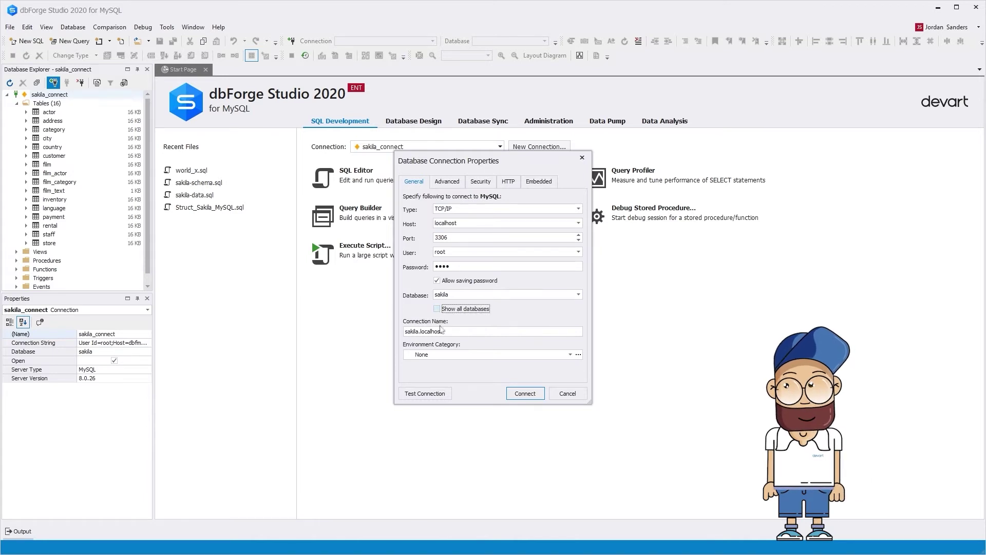
{"action": "left_click", "coordinate": [424, 393]}
{"action": "left_click", "coordinate": [490, 301]}
{"action": "key", "text": "Return"}
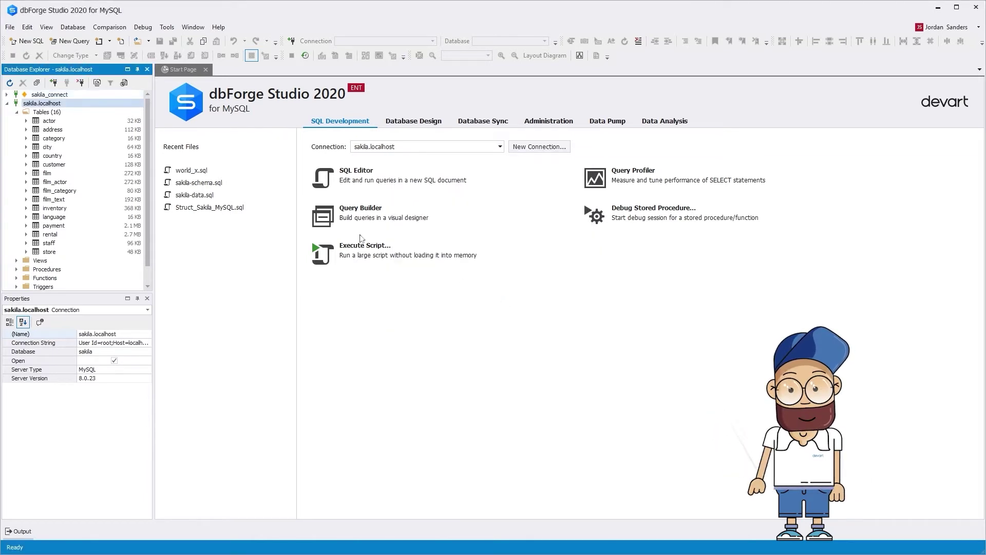
Enable Show all databases on sakila.localhost, reconnect and expand its database list.
{"action": "right_click", "coordinate": [71, 103]}
{"action": "left_click", "coordinate": [115, 125]}
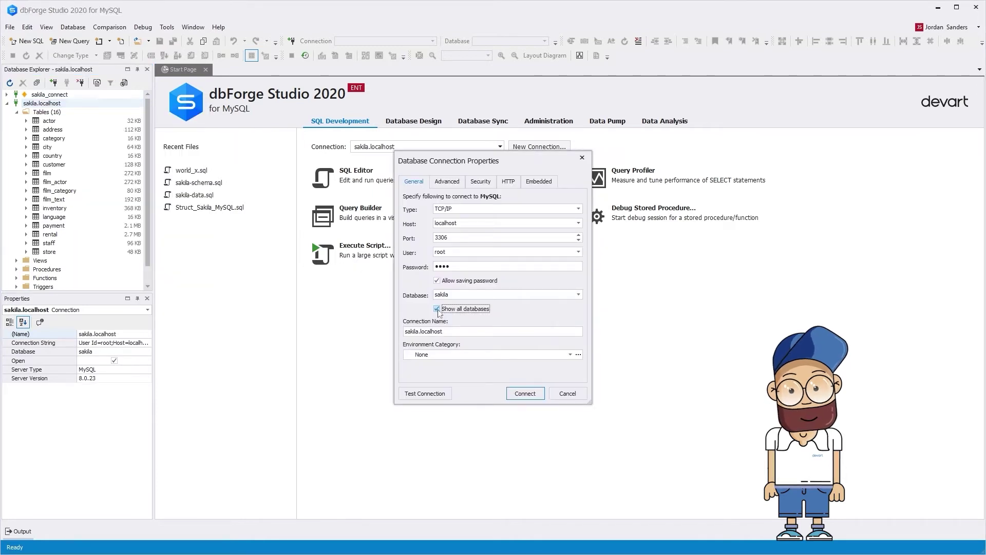
{"action": "left_click", "coordinate": [525, 393]}
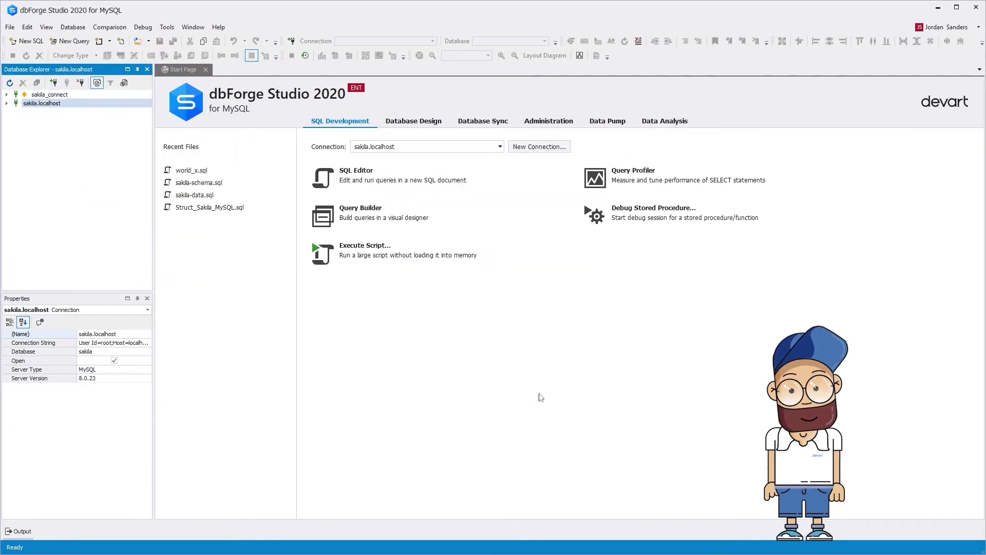
{"action": "left_click", "coordinate": [7, 103]}
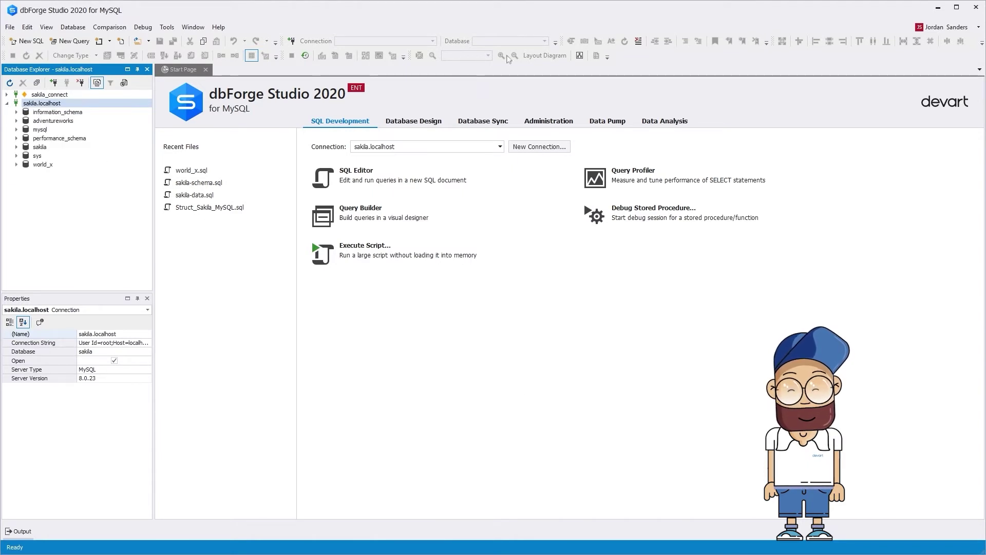
{"action": "key", "text": "Up"}
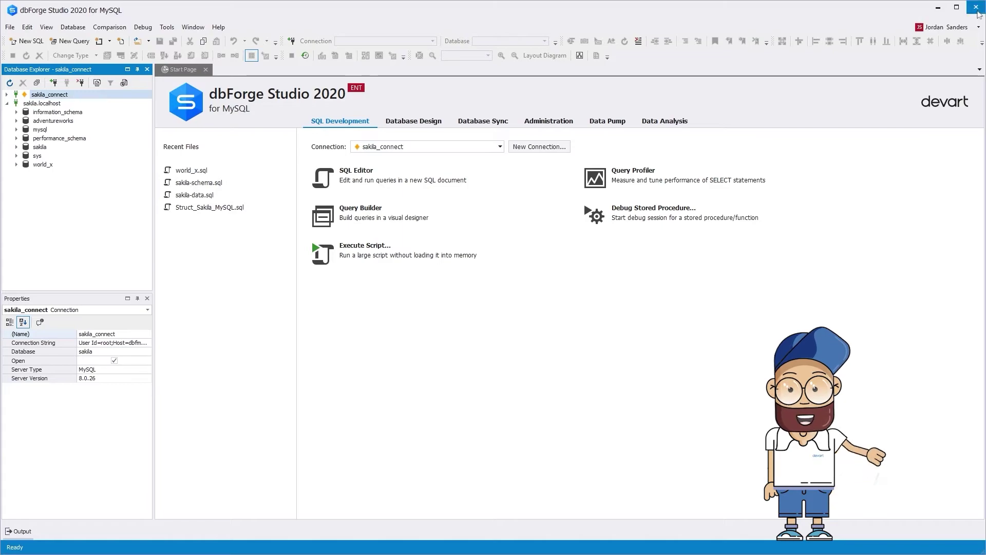
Close dbForge Studio and relaunch it from the desktop shortcut.
{"action": "left_click", "coordinate": [977, 7]}
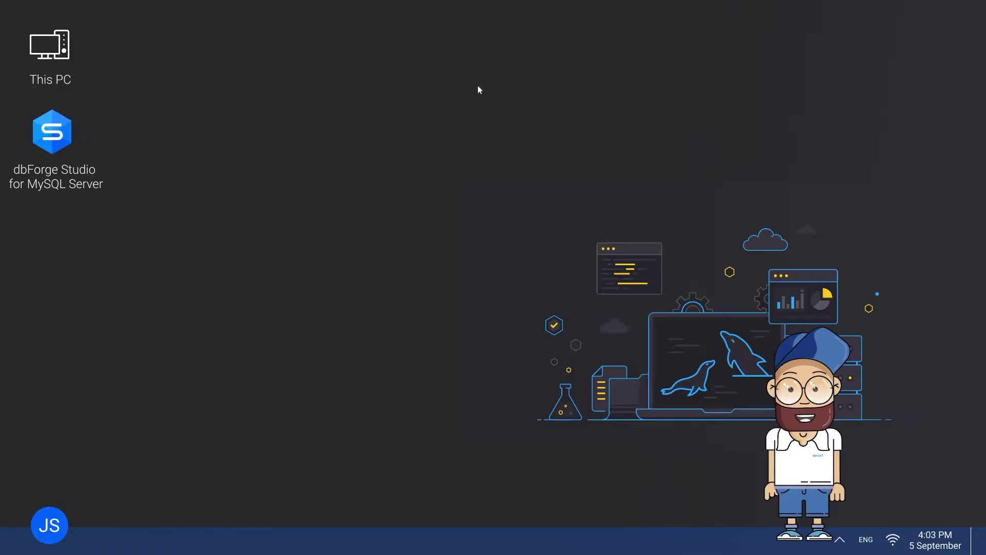
{"action": "left_click", "coordinate": [67, 151]}
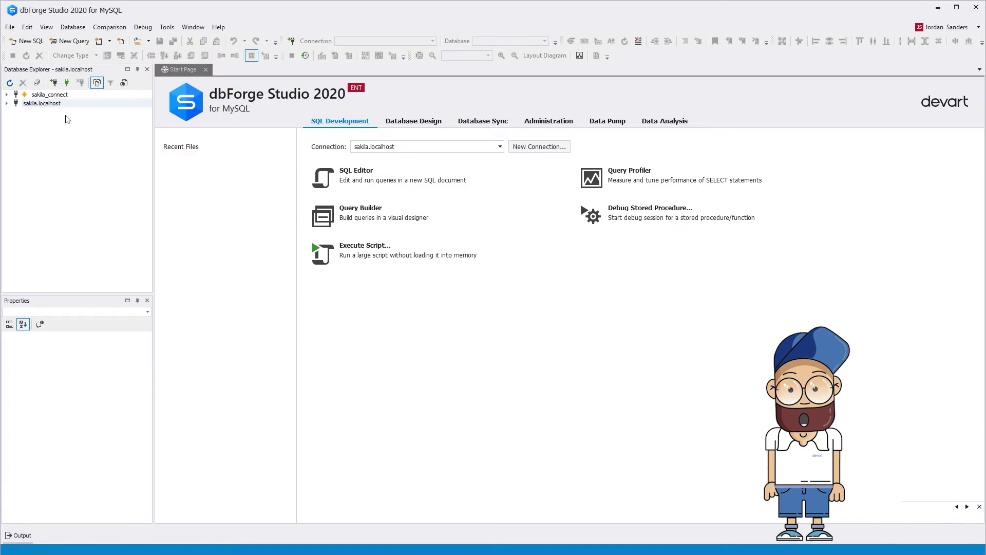
{"action": "left_click", "coordinate": [67, 104]}
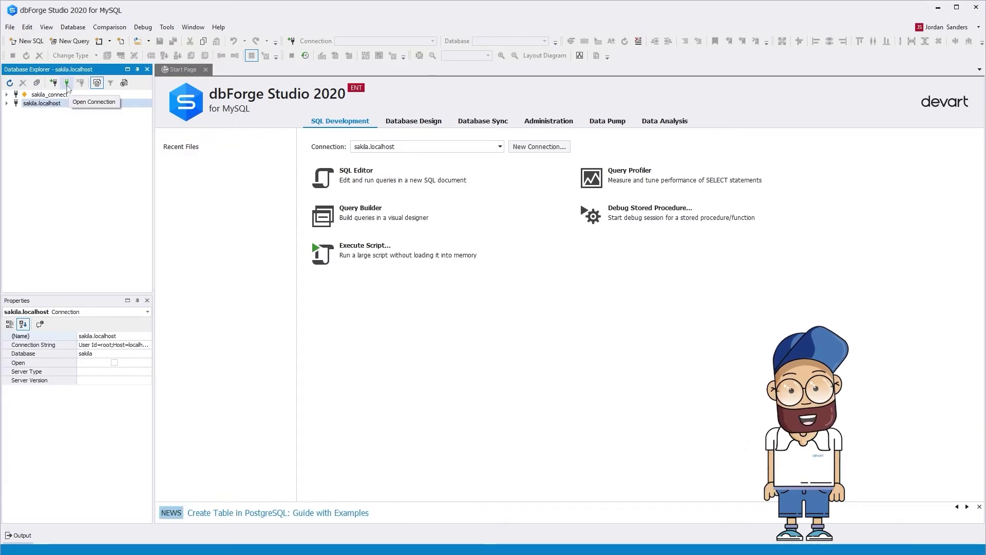
Reconnect sakila.localhost and retrieve the data of sakila's actor table.
{"action": "left_click", "coordinate": [67, 84]}
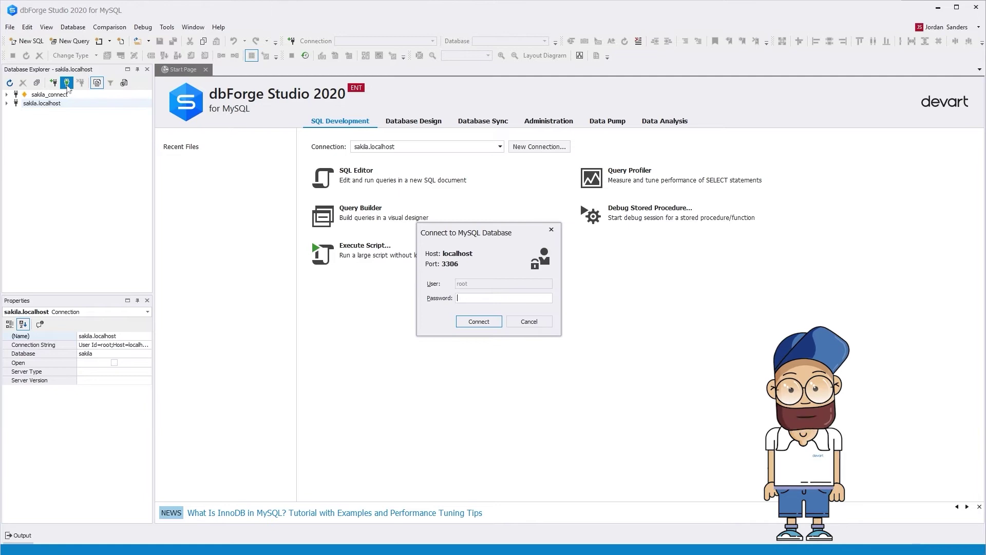
{"action": "left_click", "coordinate": [489, 322]}
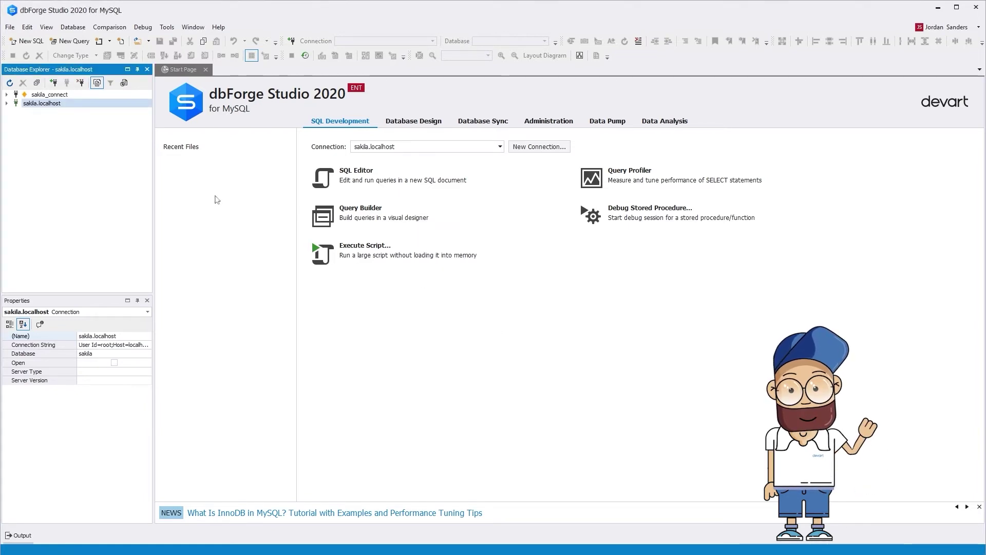
{"action": "left_click", "coordinate": [7, 103]}
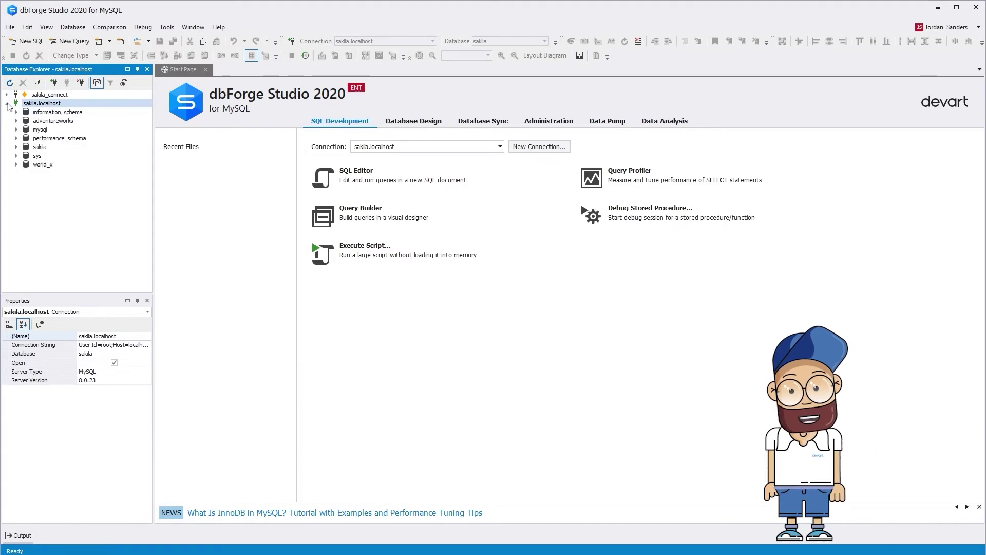
{"action": "left_click", "coordinate": [16, 147]}
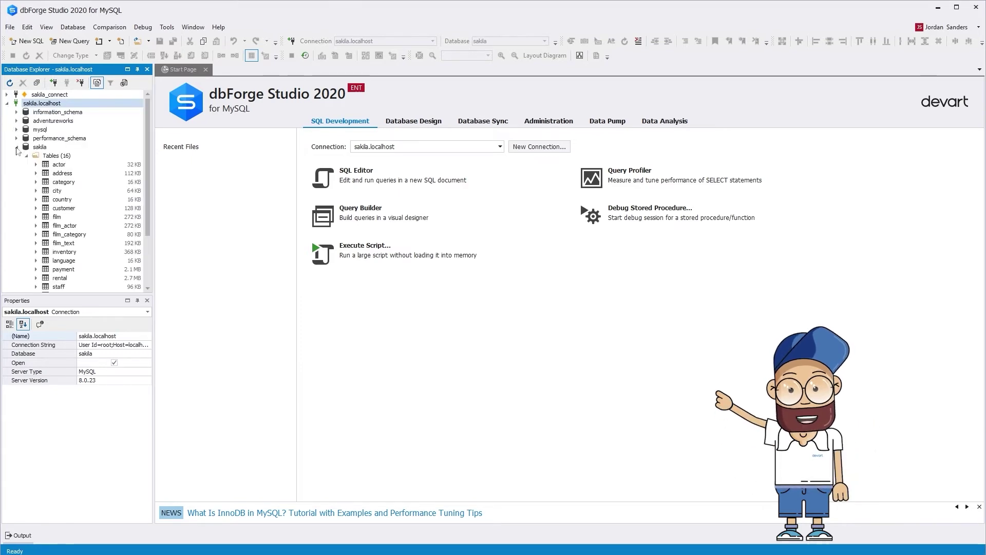
{"action": "right_click", "coordinate": [70, 166]}
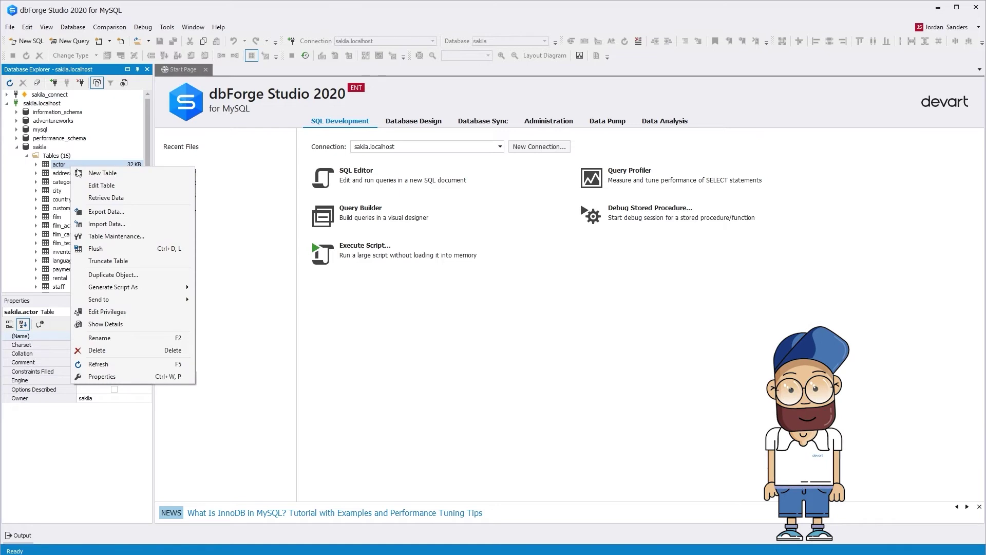
{"action": "left_click", "coordinate": [115, 197]}
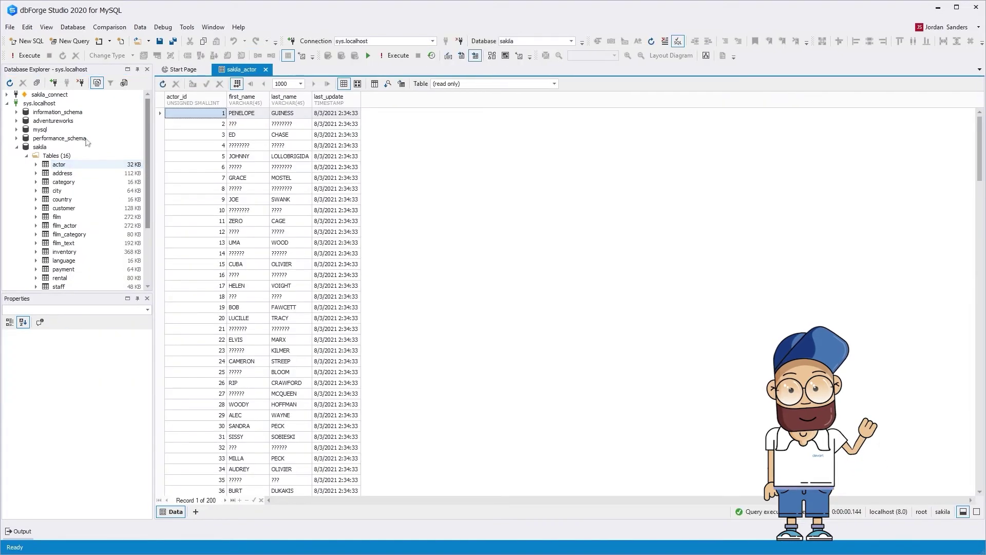
Set sys.localhost's Advanced encoding to utf8 Unicode (UTF-8) and reconnect.
{"action": "left_click", "coordinate": [62, 106]}
{"action": "right_click", "coordinate": [62, 104]}
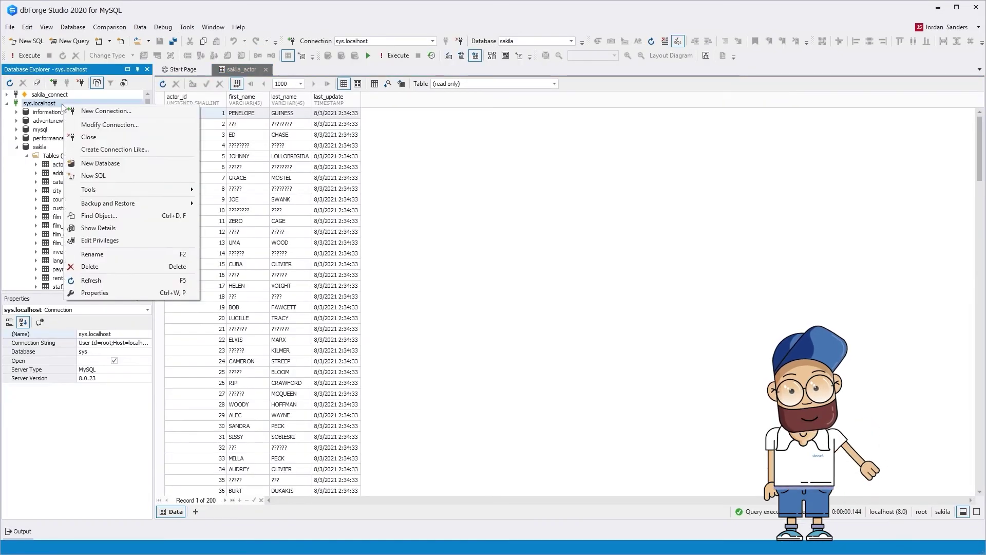
{"action": "left_click", "coordinate": [139, 127]}
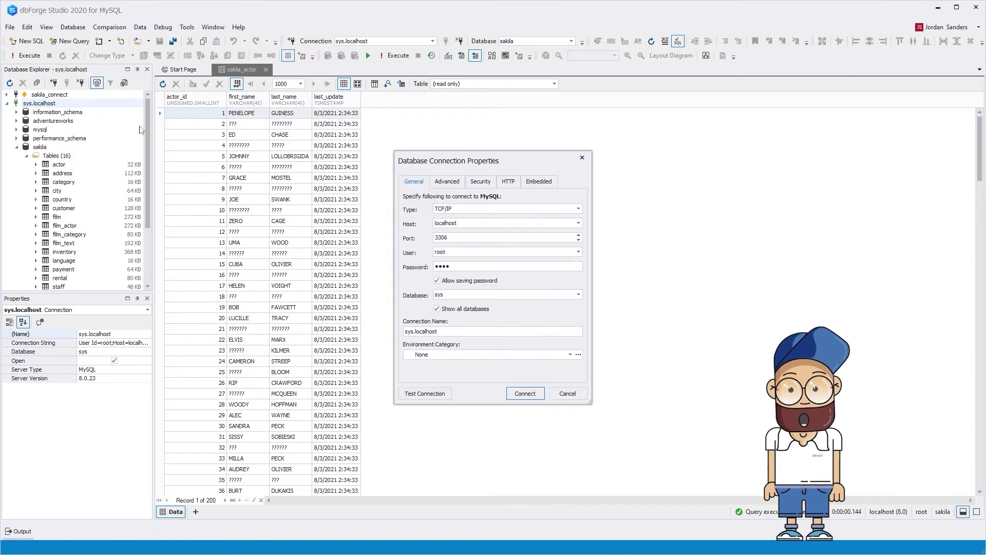
{"action": "left_click", "coordinate": [461, 182]}
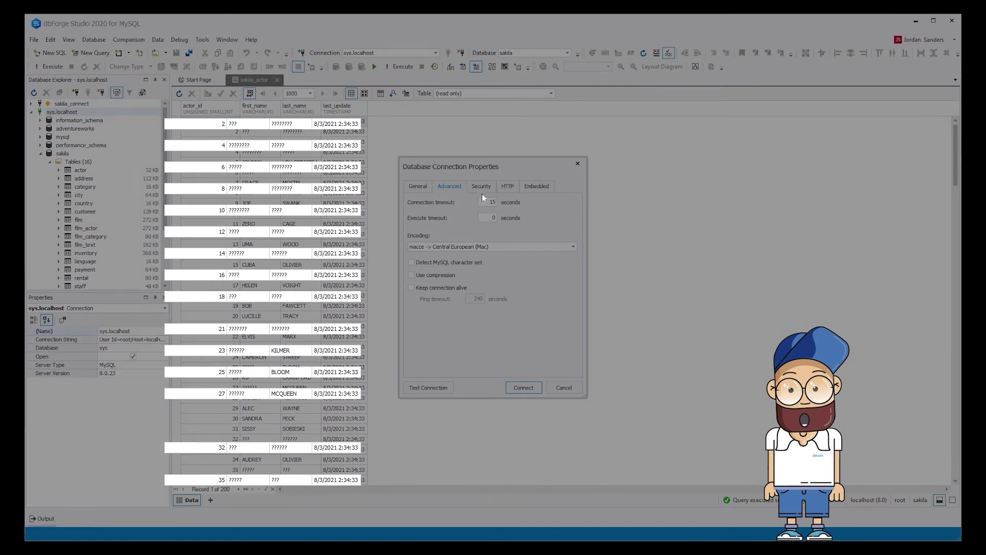
{"action": "left_click", "coordinate": [575, 247]}
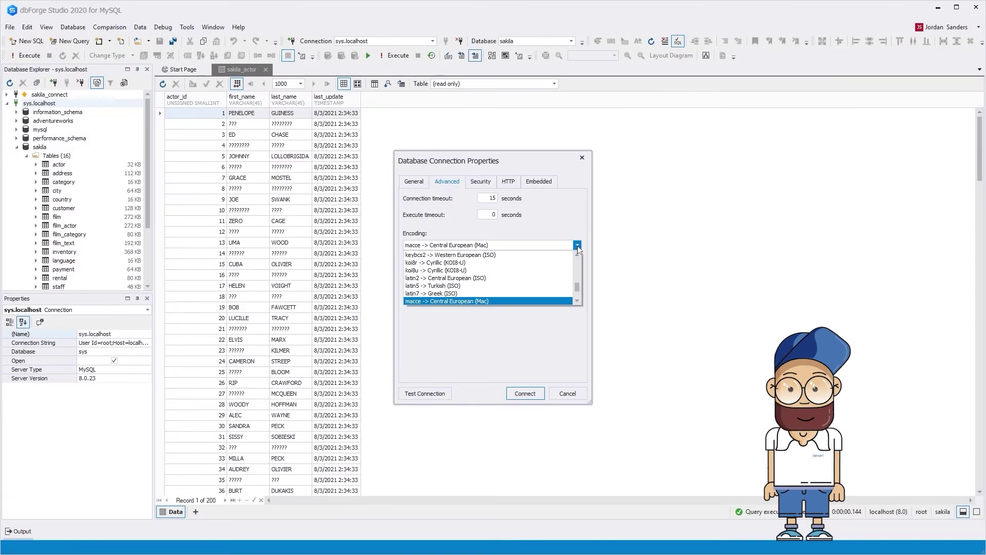
{"action": "left_click", "coordinate": [470, 270]}
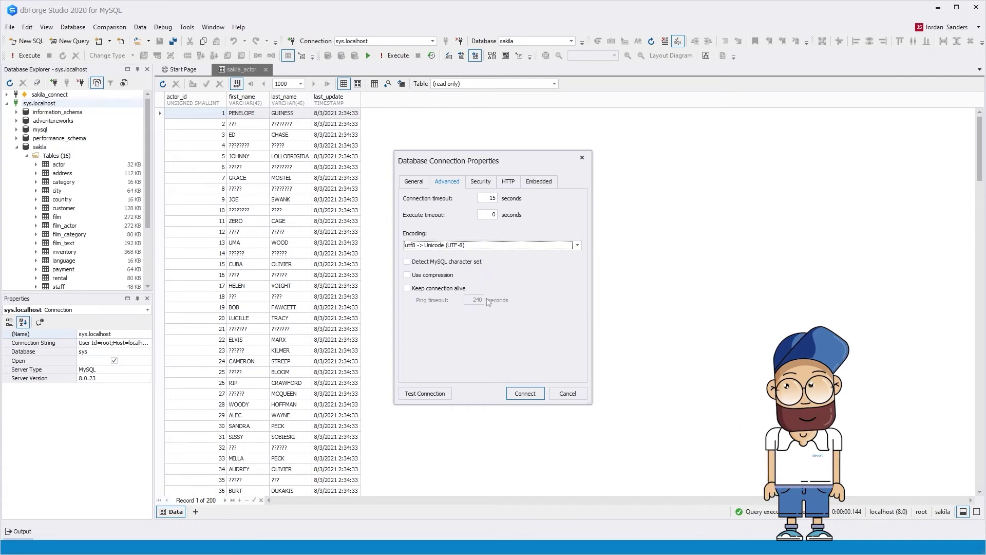
{"action": "left_click", "coordinate": [536, 390]}
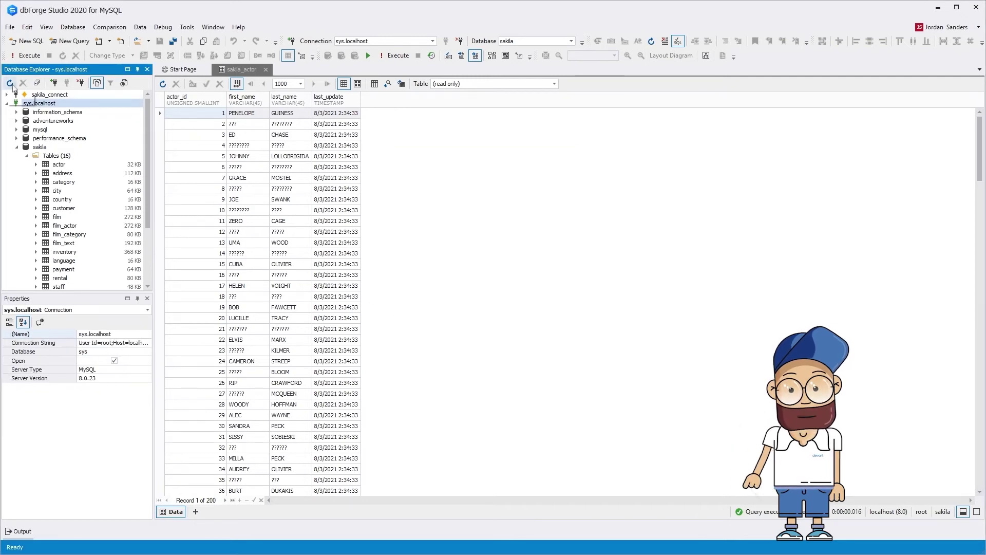
Refresh the explorer and retrieve the actor data again, now showing Cyrillic names.
{"action": "left_click", "coordinate": [11, 83]}
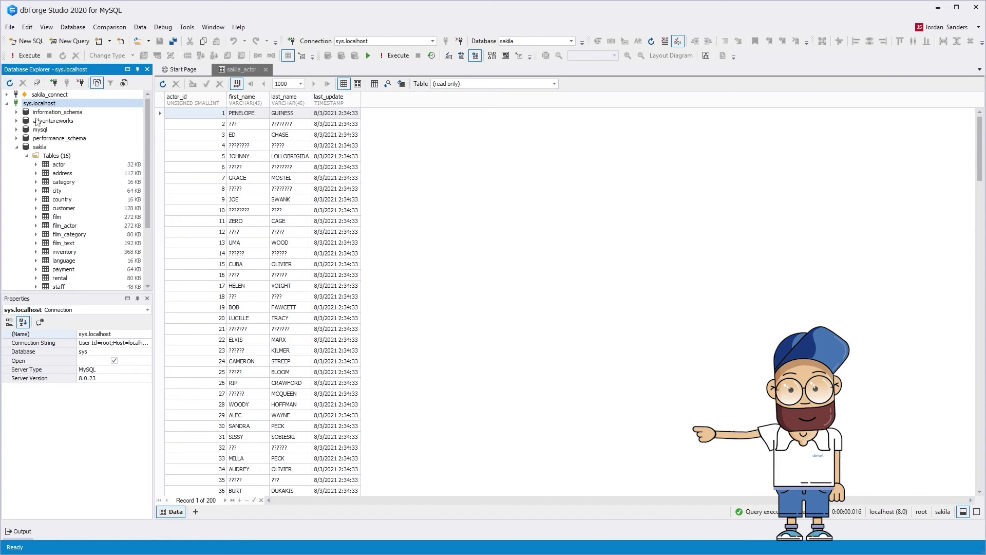
{"action": "left_click", "coordinate": [60, 164]}
{"action": "right_click", "coordinate": [68, 167]}
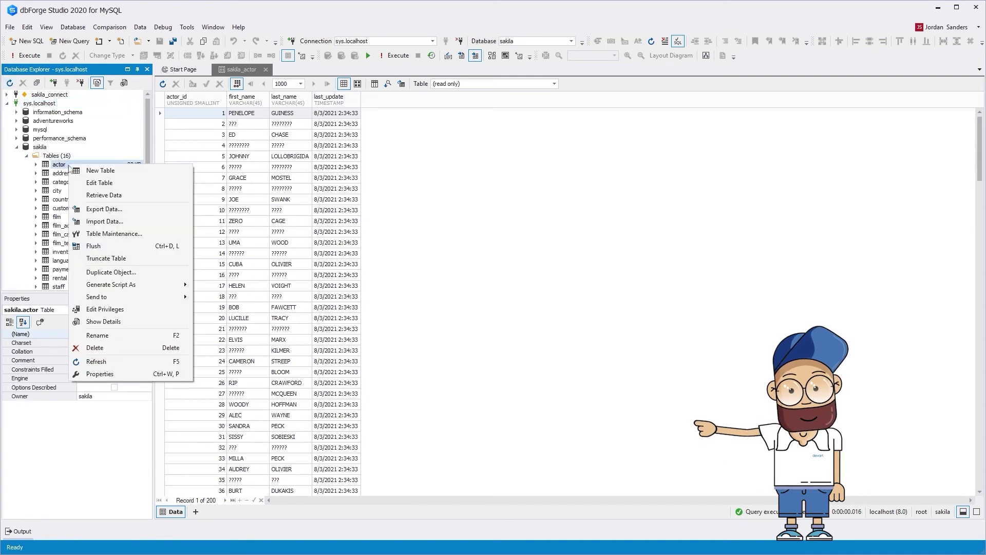
{"action": "left_click", "coordinate": [123, 197]}
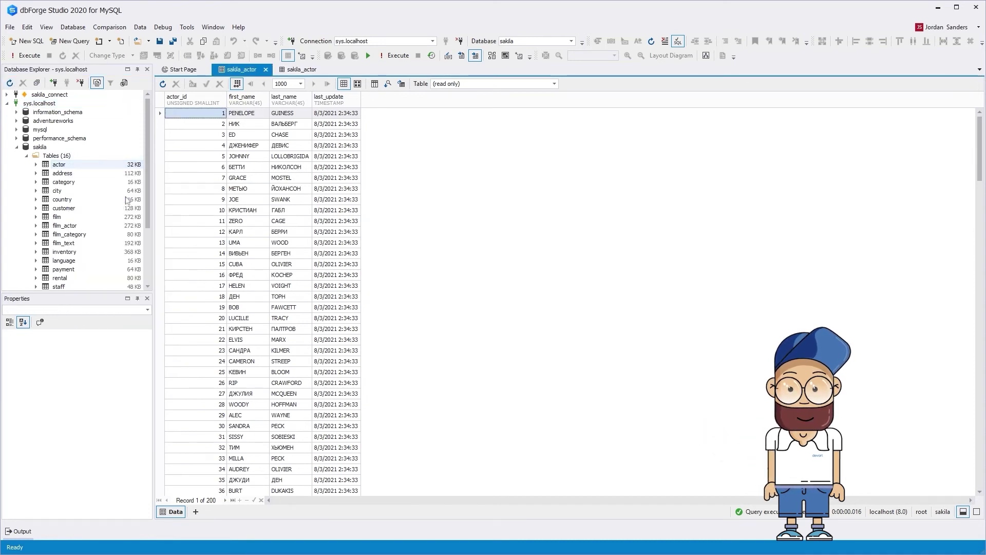
{"action": "left_click", "coordinate": [54, 104]}
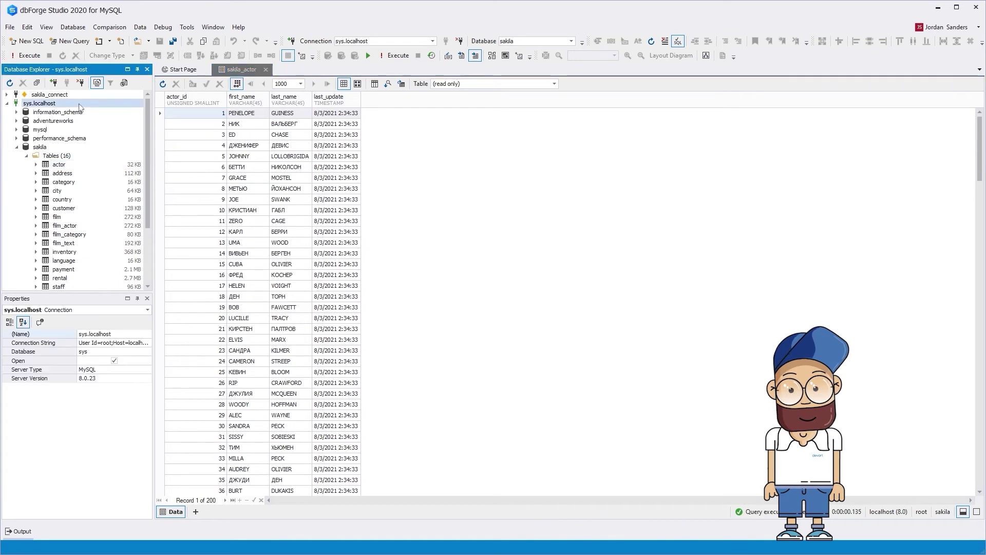
Open sys.localhost's properties and turn on the SSL security protocol.
{"action": "right_click", "coordinate": [80, 104]}
{"action": "left_click", "coordinate": [127, 125]}
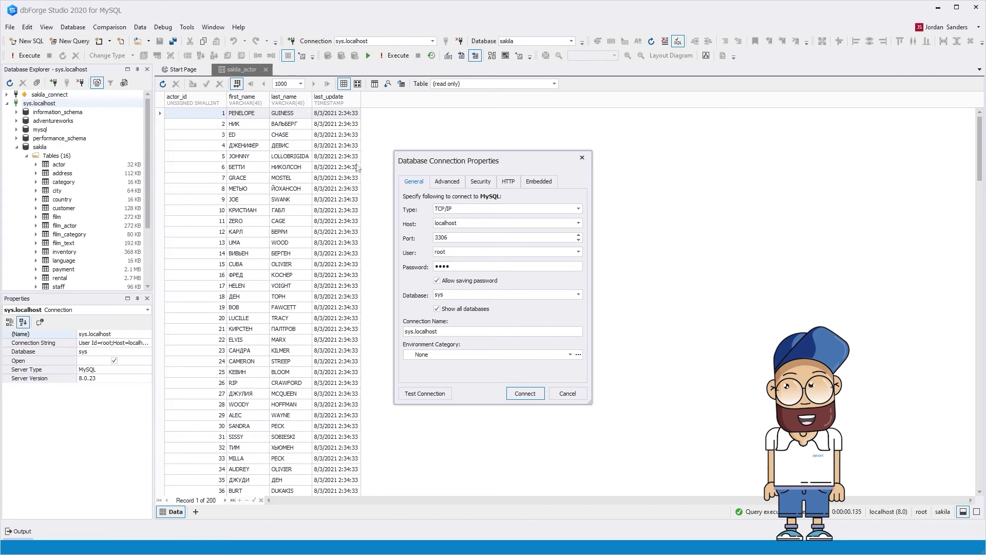
{"action": "left_click", "coordinate": [492, 188]}
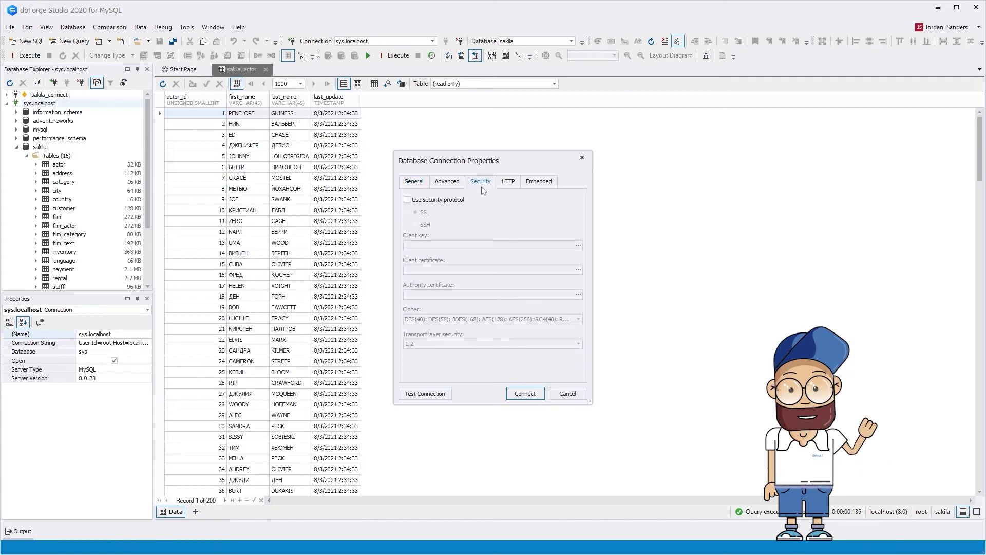
{"action": "left_click", "coordinate": [406, 200]}
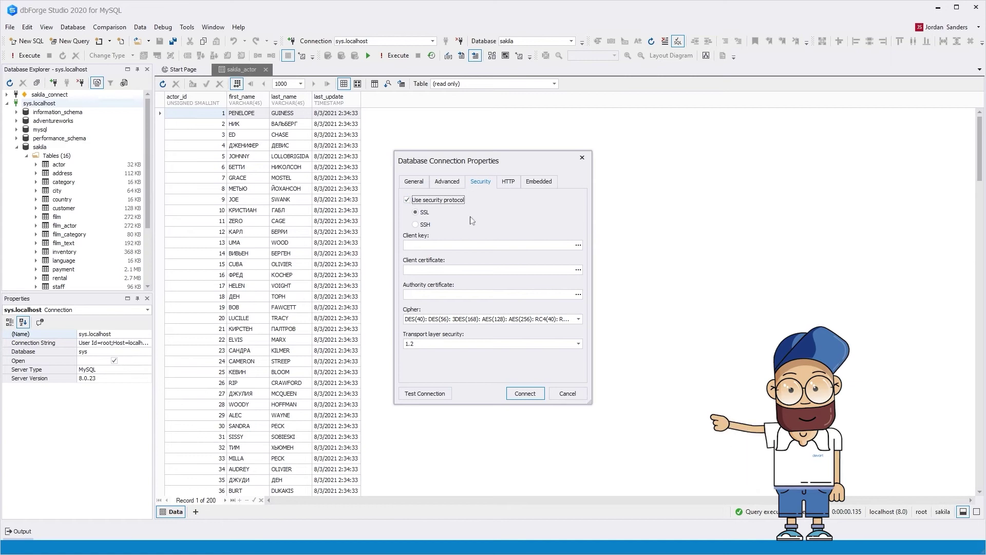
Use Client.pem as client key and Client.ppk as client certificate, then test the connection.
{"action": "left_click", "coordinate": [578, 245]}
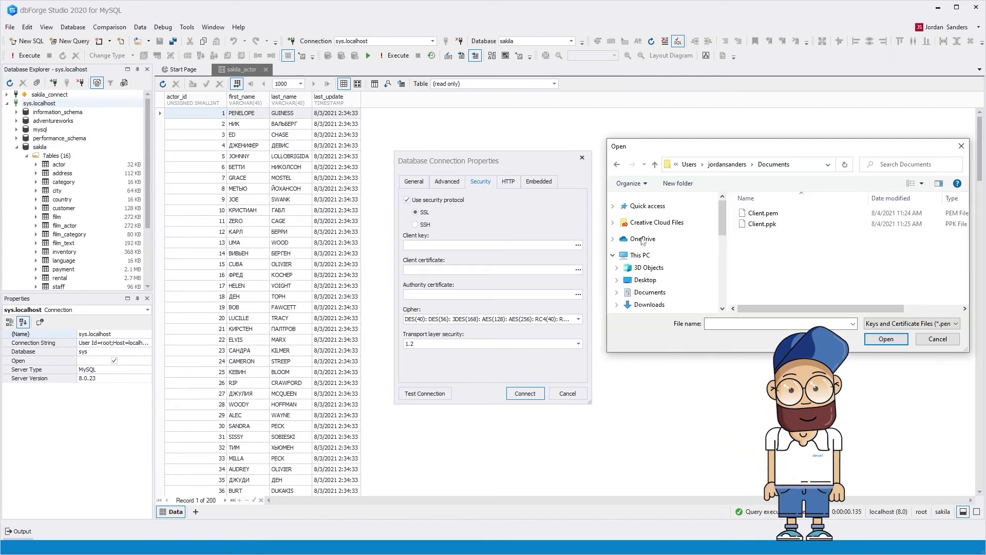
{"action": "left_click", "coordinate": [780, 219]}
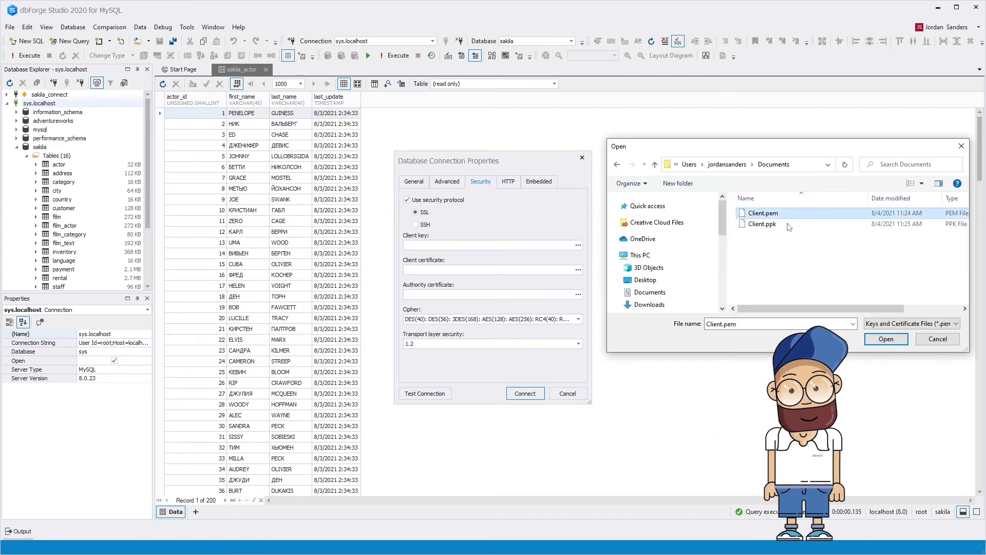
{"action": "left_click", "coordinate": [887, 339]}
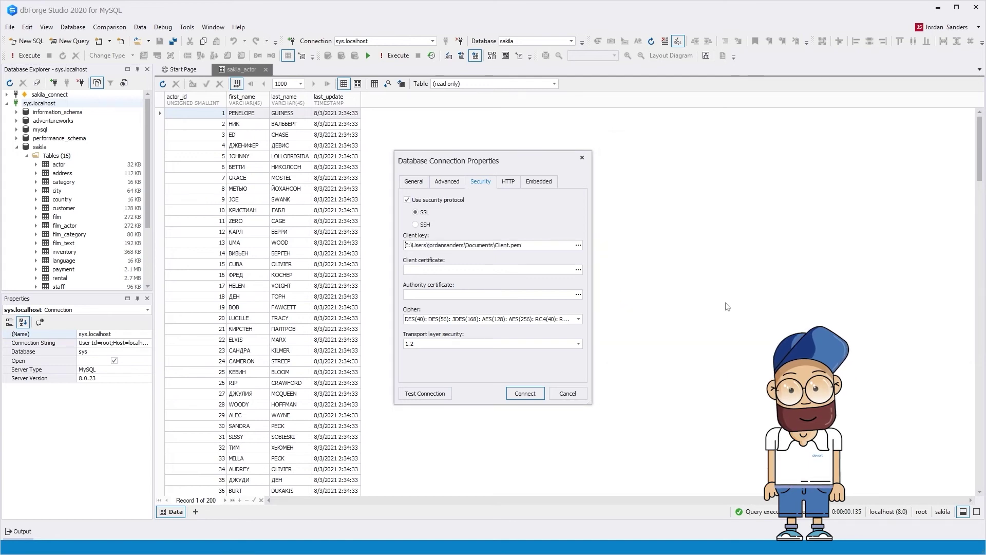
{"action": "left_click", "coordinate": [578, 270]}
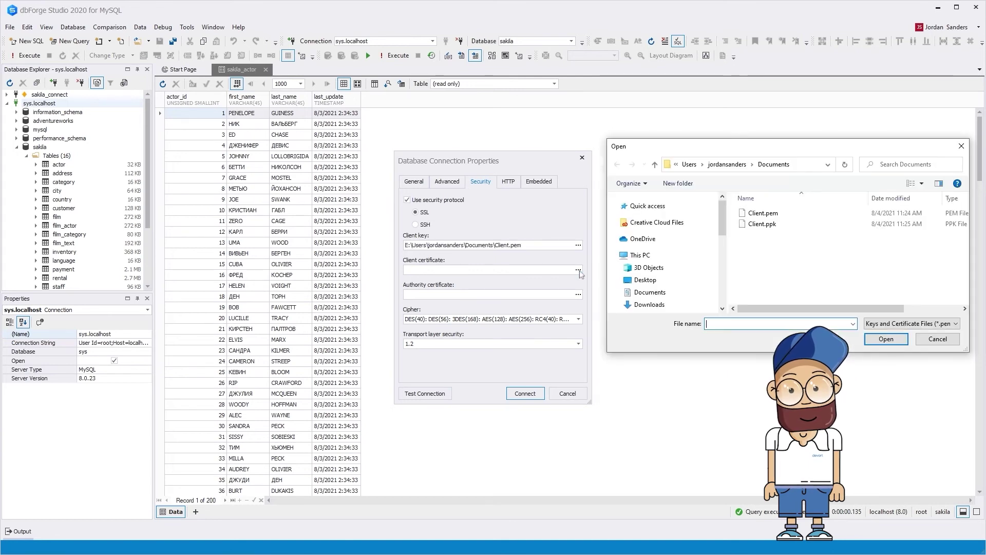
{"action": "left_click", "coordinate": [782, 227]}
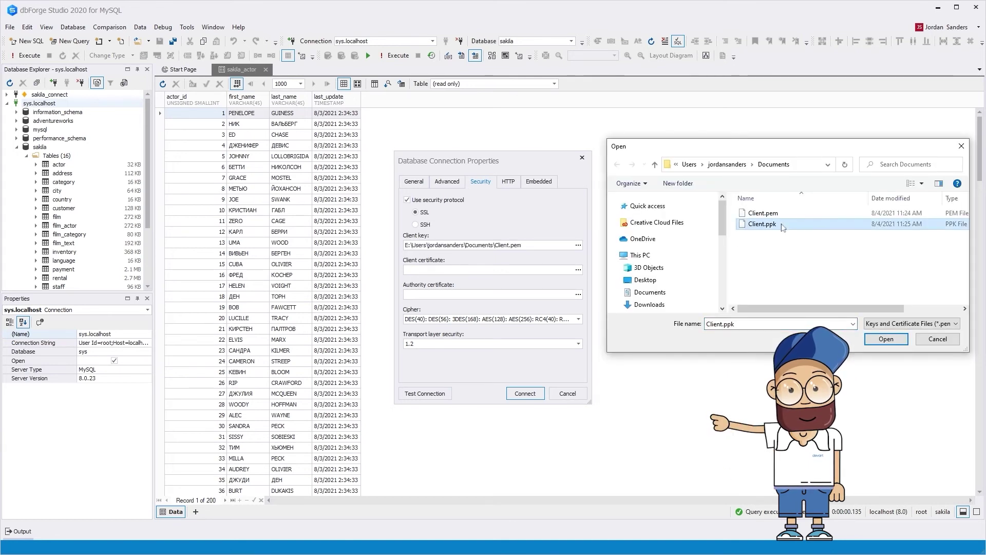
{"action": "left_click", "coordinate": [886, 339]}
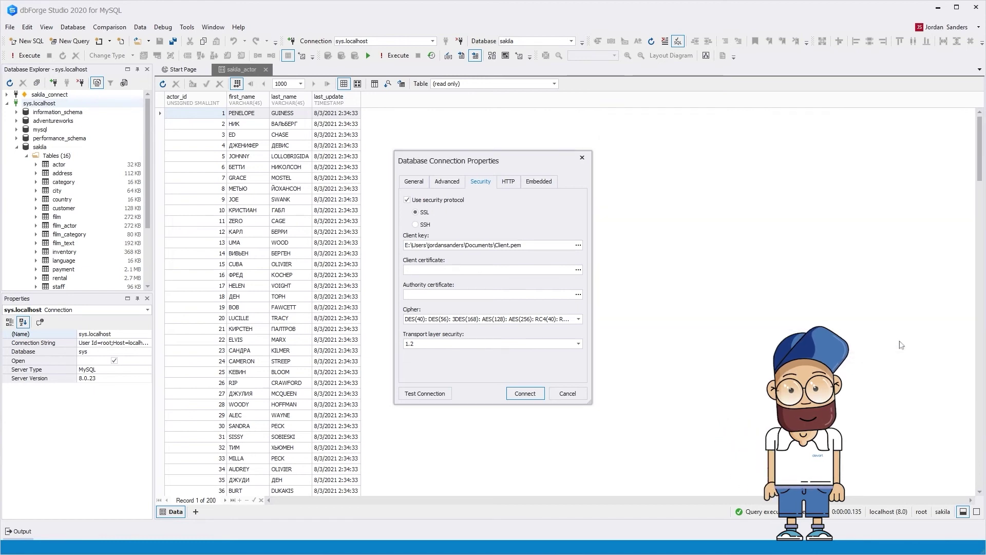
{"action": "left_click", "coordinate": [414, 181]}
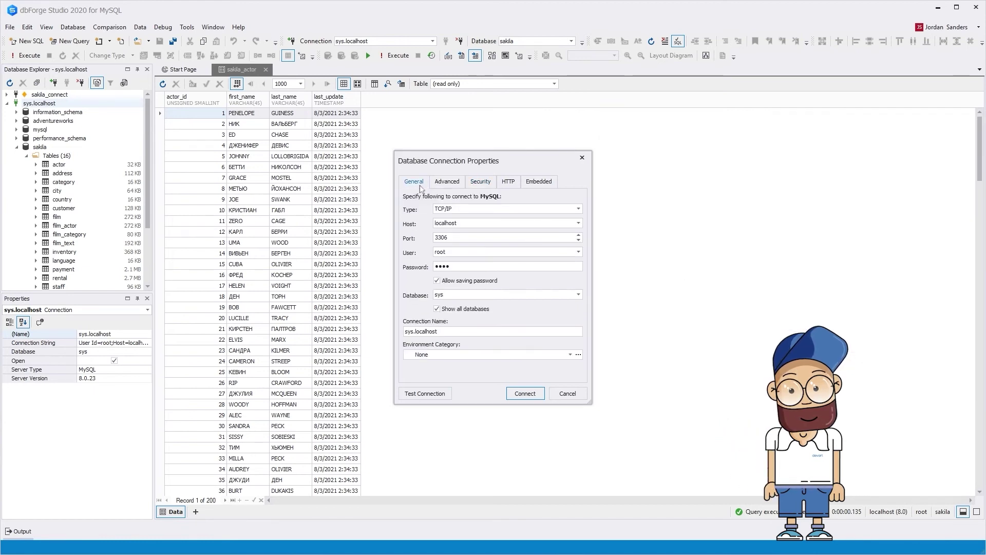
{"action": "left_click", "coordinate": [447, 396]}
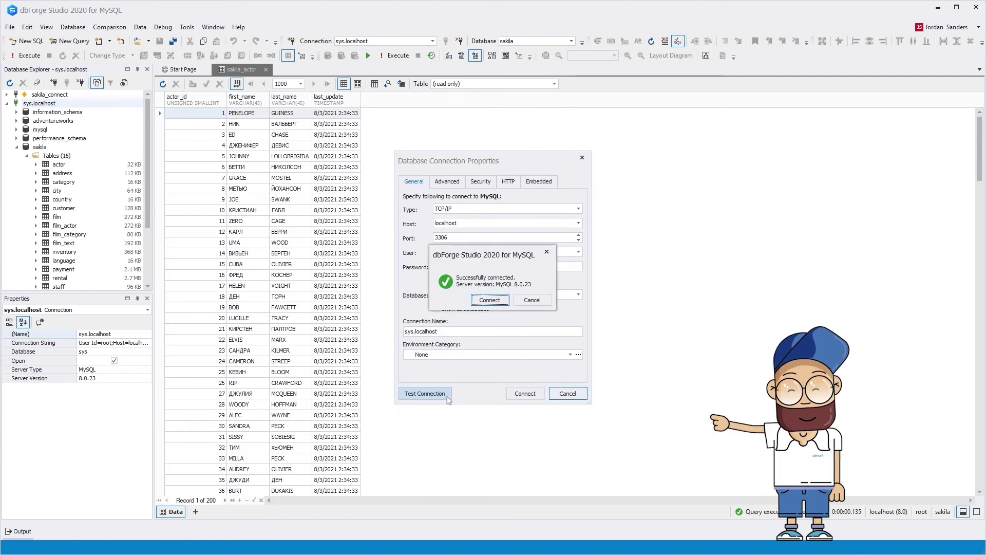
Dismiss the connection dialogs and start the Import and Export Settings wizard for export.
{"action": "left_click", "coordinate": [489, 299]}
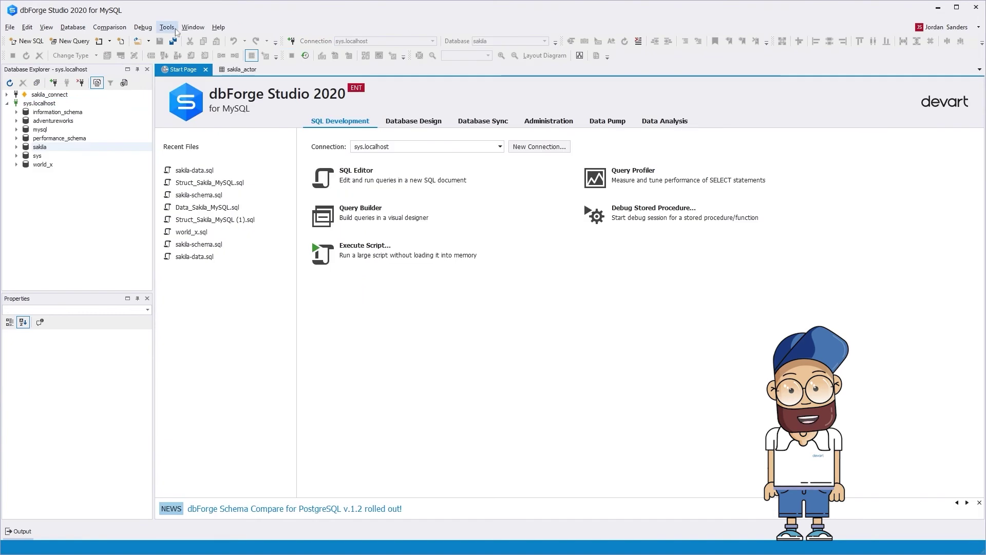
{"action": "left_click", "coordinate": [168, 27]}
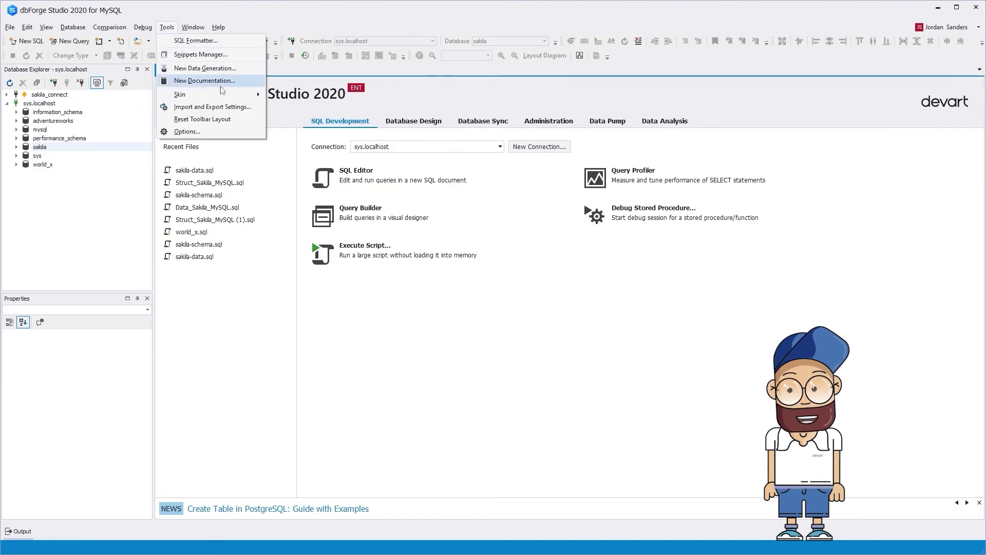
{"action": "left_click", "coordinate": [245, 108]}
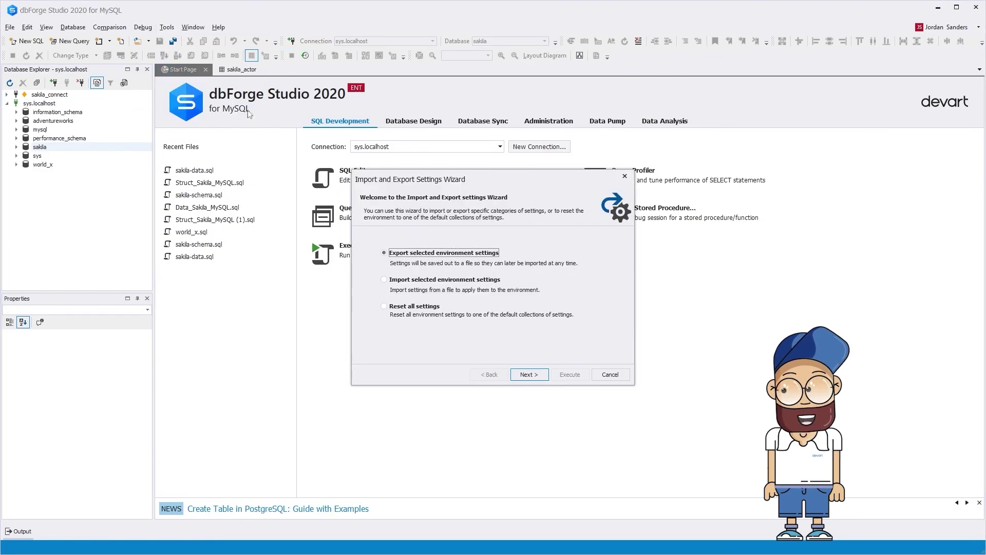
{"action": "left_click", "coordinate": [529, 374]}
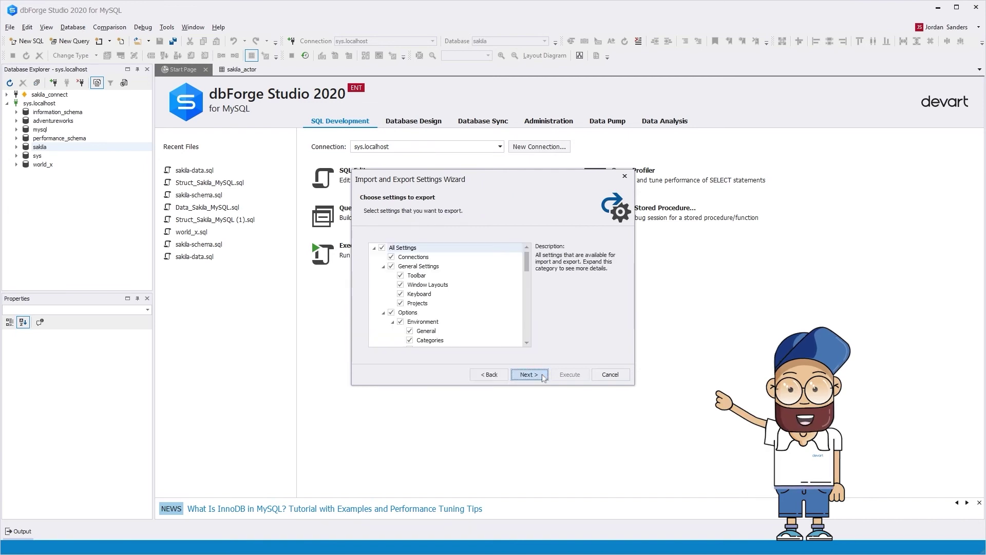
Export only the Connections settings to Exported.settings and finish the wizard.
{"action": "left_click", "coordinate": [382, 247]}
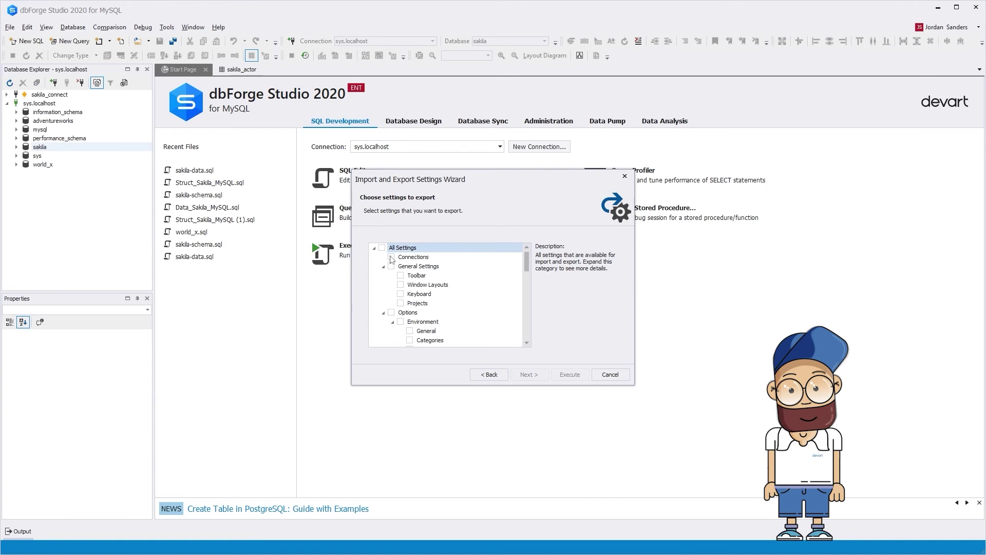
{"action": "left_click", "coordinate": [391, 257]}
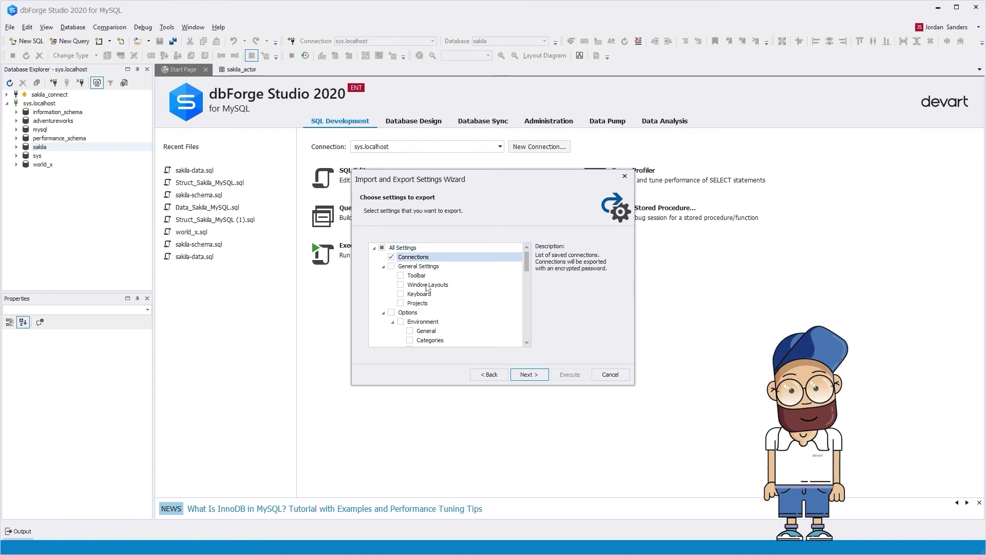
{"action": "left_click", "coordinate": [529, 374]}
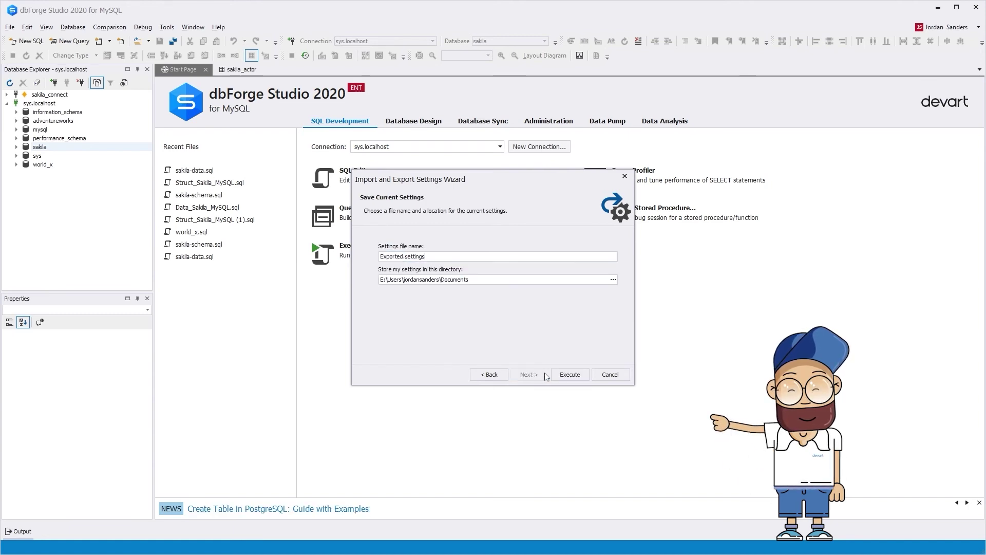
{"action": "left_click", "coordinate": [581, 375]}
{"action": "left_click", "coordinate": [569, 375]}
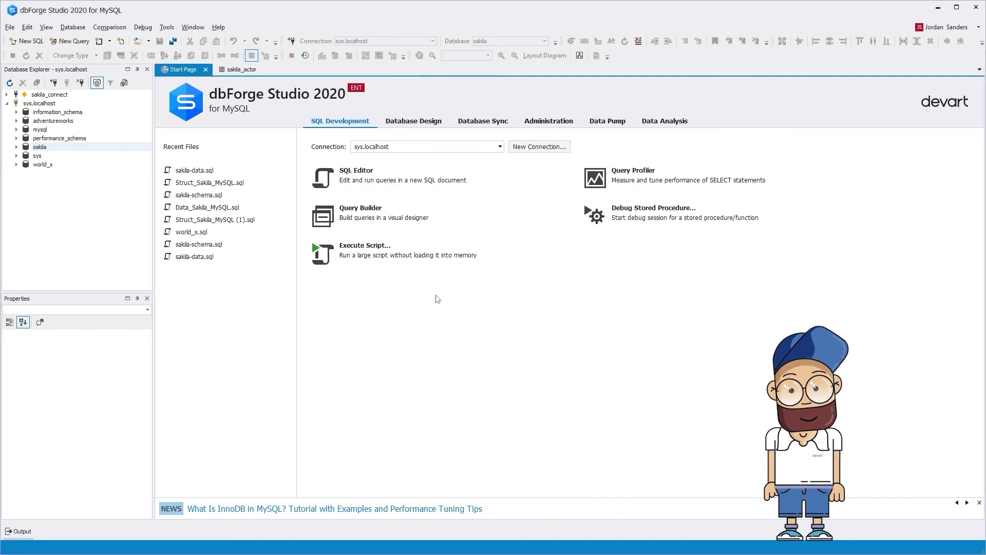
Select sakila_connect and sys.localhost and delete both, confirming with Yes.
{"action": "left_click", "coordinate": [39, 103]}
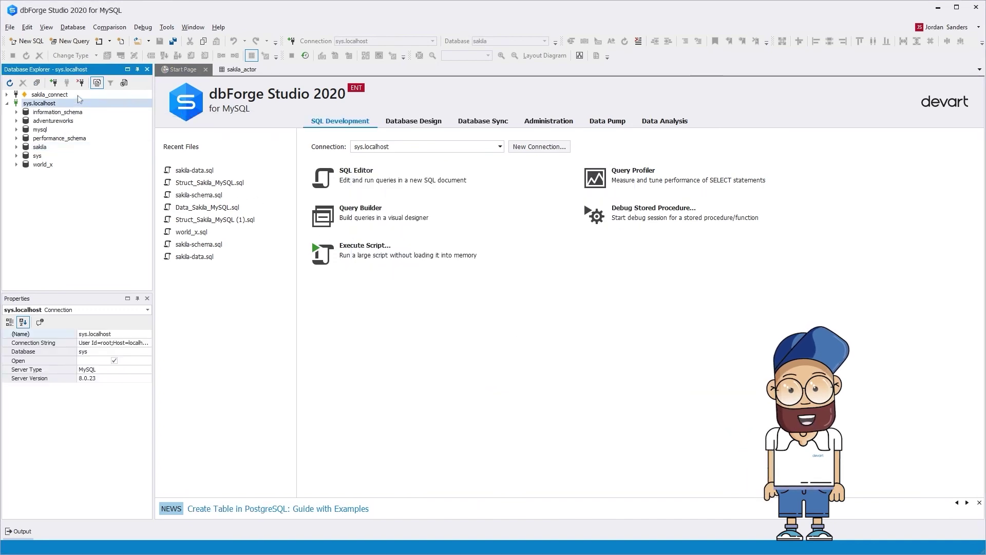
{"action": "left_click", "coordinate": [77, 95]}
{"action": "right_click", "coordinate": [77, 97]}
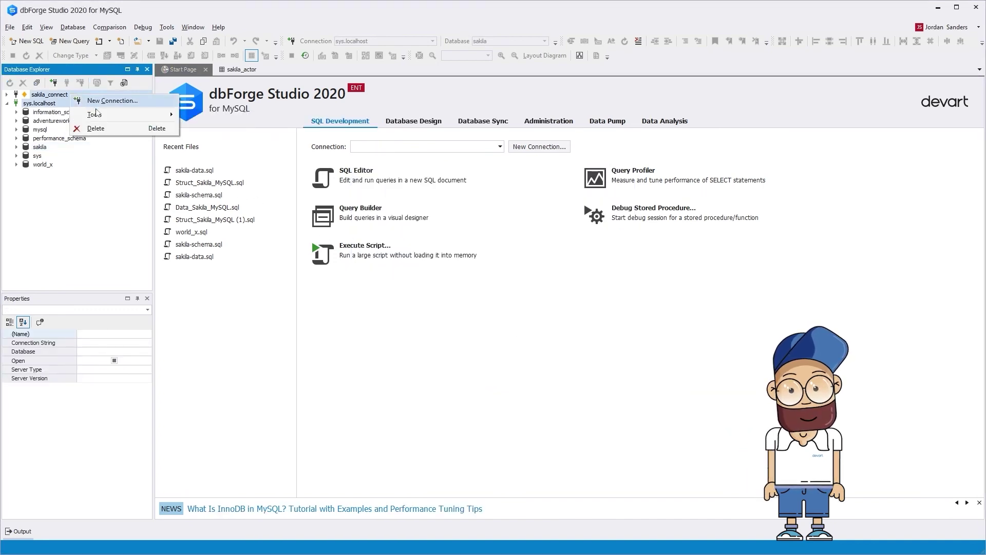
{"action": "left_click", "coordinate": [108, 127]}
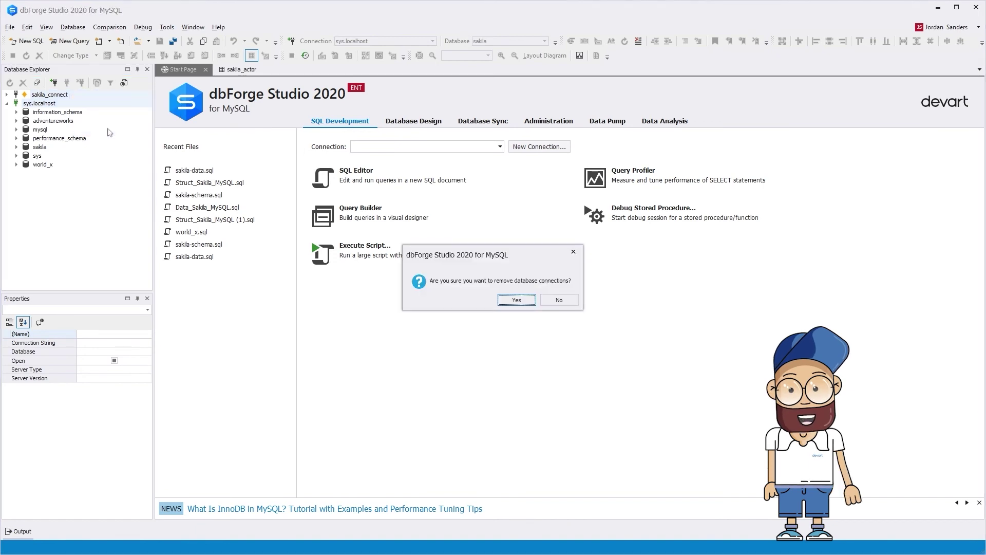
{"action": "left_click", "coordinate": [516, 300]}
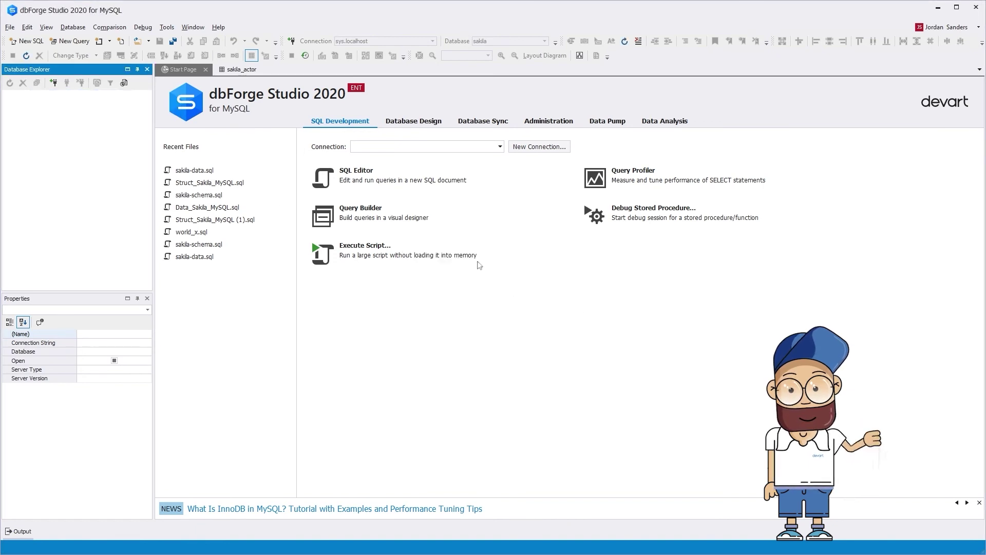
Start an import in the Import and Export Settings wizard, choosing 'No, just import'.
{"action": "left_click", "coordinate": [167, 28]}
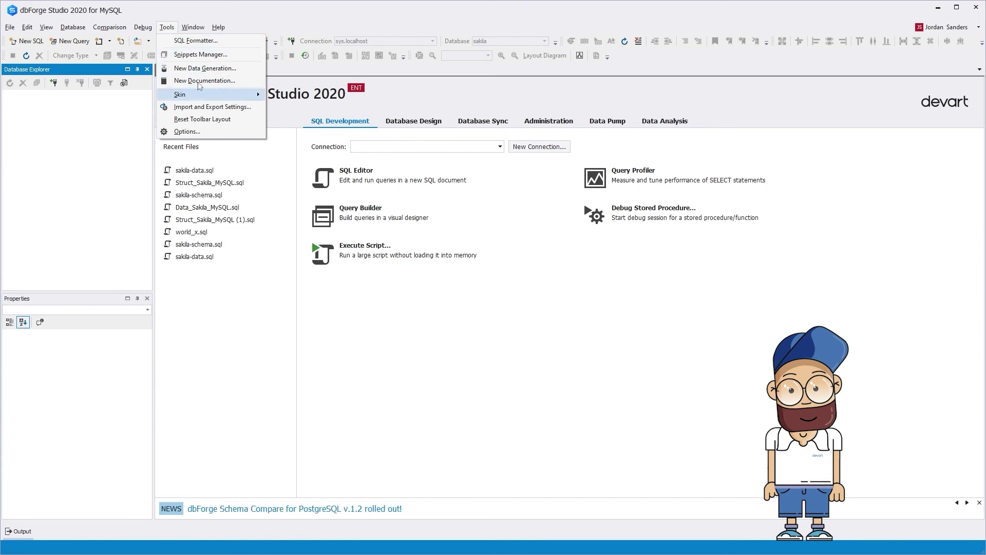
{"action": "left_click", "coordinate": [214, 108]}
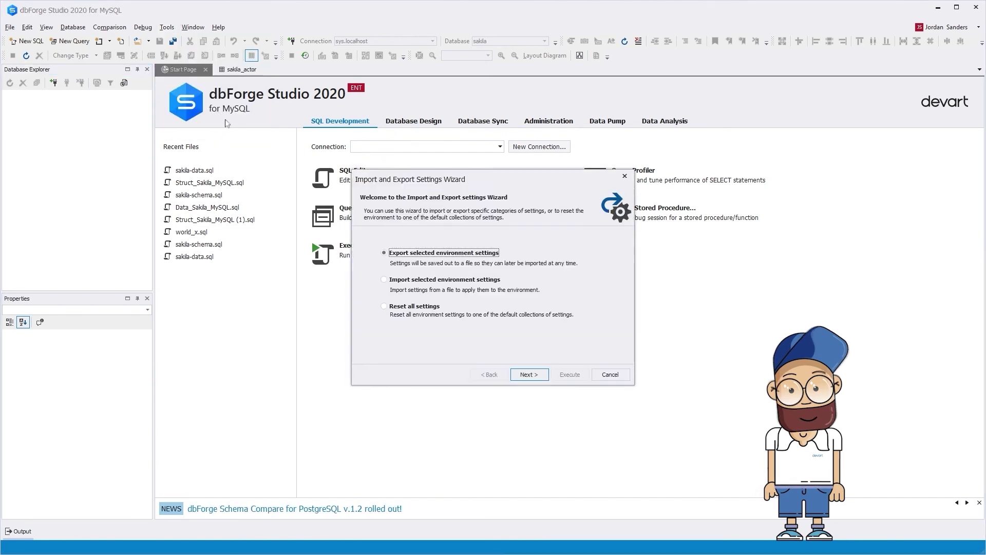
{"action": "left_click", "coordinate": [385, 281]}
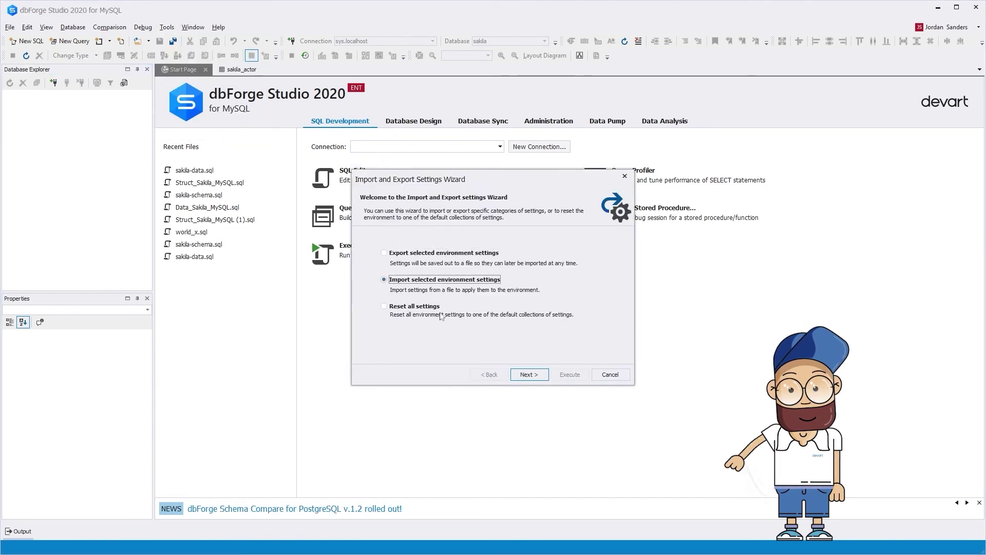
{"action": "left_click", "coordinate": [528, 375]}
{"action": "left_click", "coordinate": [374, 328]}
{"action": "left_click", "coordinate": [529, 374]}
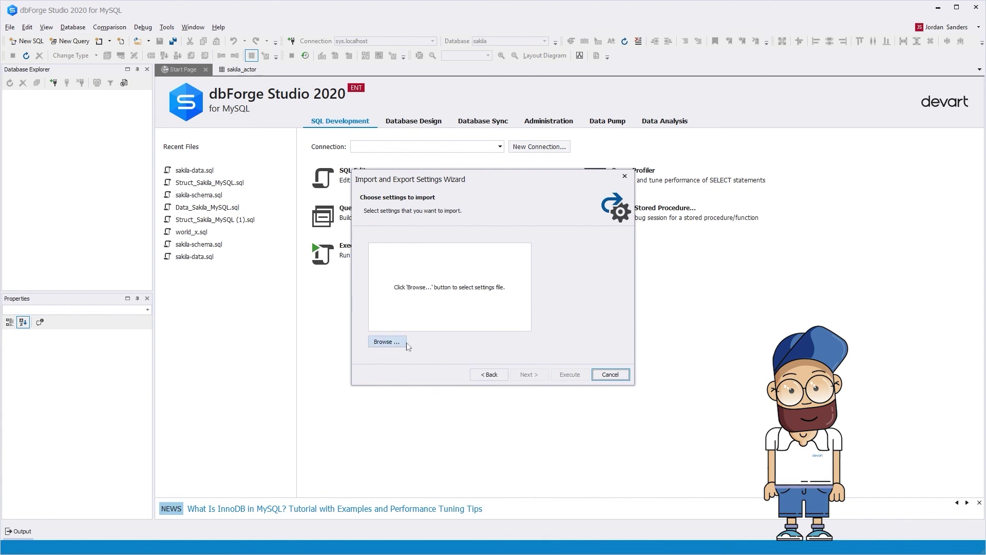
Import the settings from Exported.settings and finish the wizard.
{"action": "left_click", "coordinate": [386, 341]}
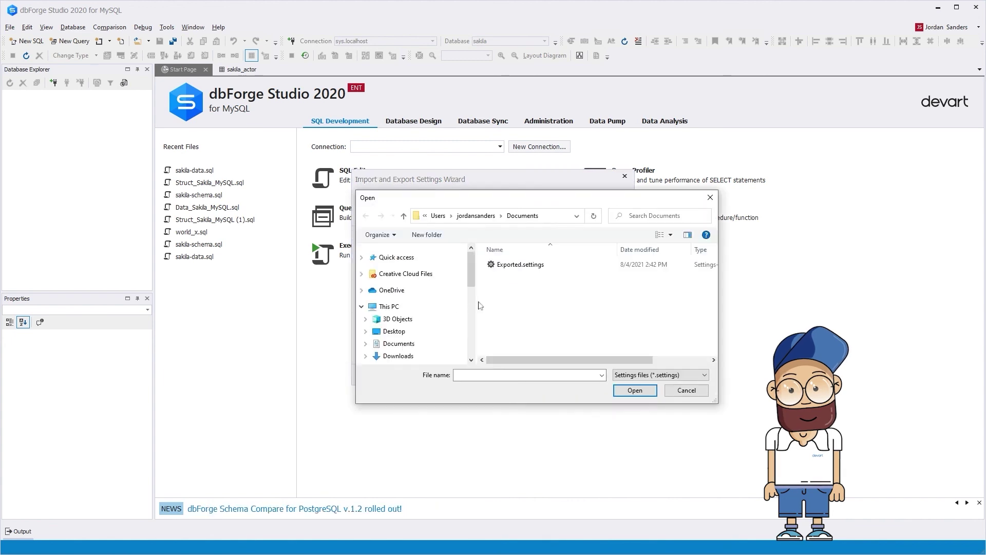
{"action": "left_click", "coordinate": [543, 265]}
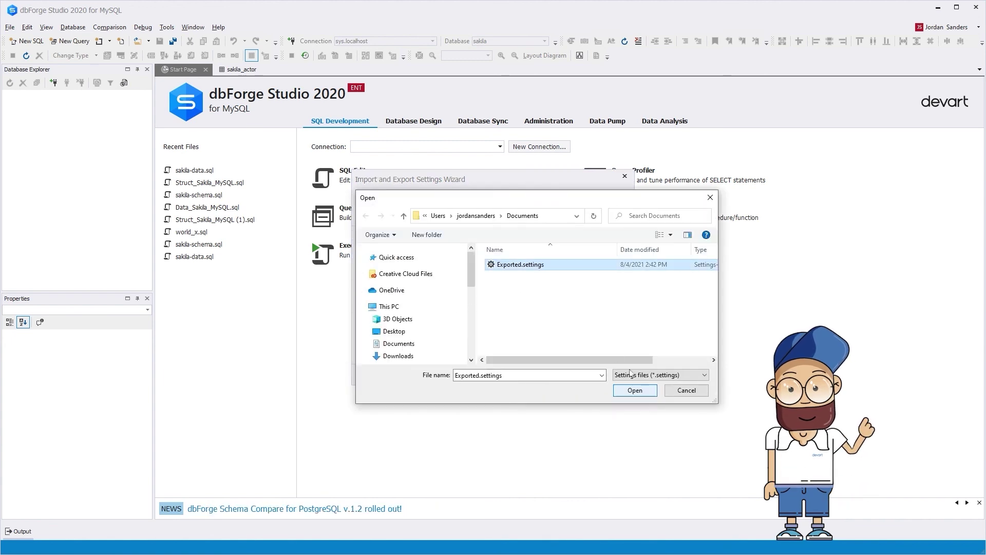
{"action": "left_click", "coordinate": [635, 389]}
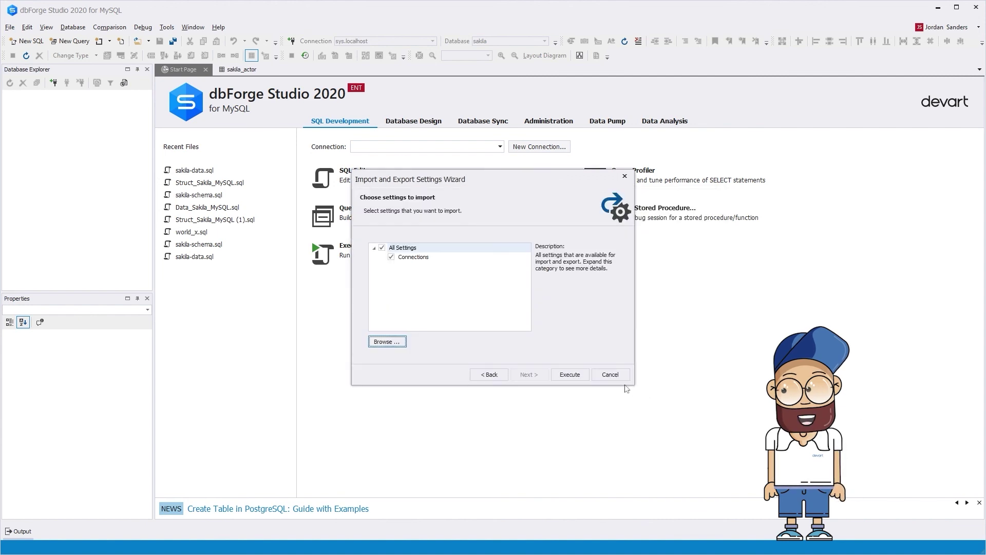
{"action": "left_click", "coordinate": [585, 376]}
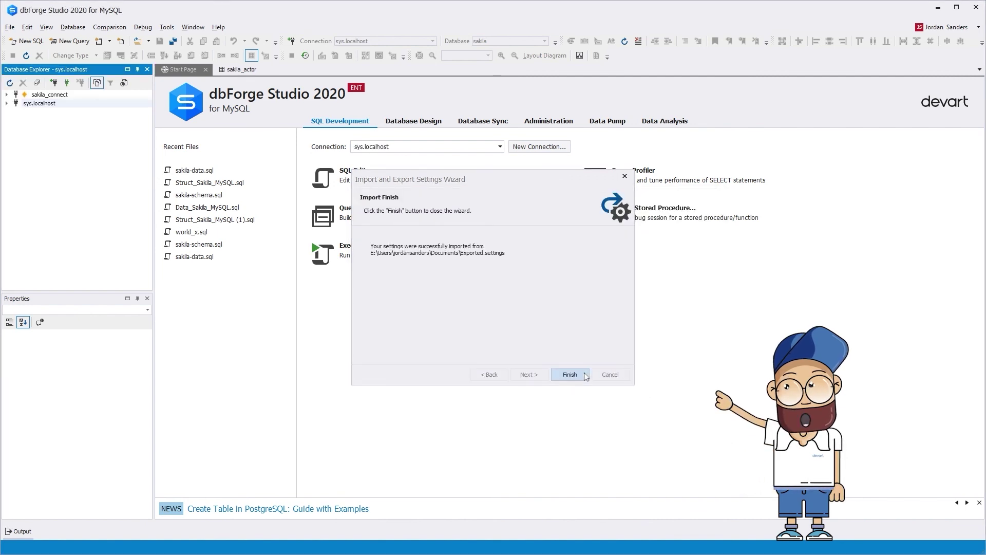
{"action": "left_click", "coordinate": [584, 376]}
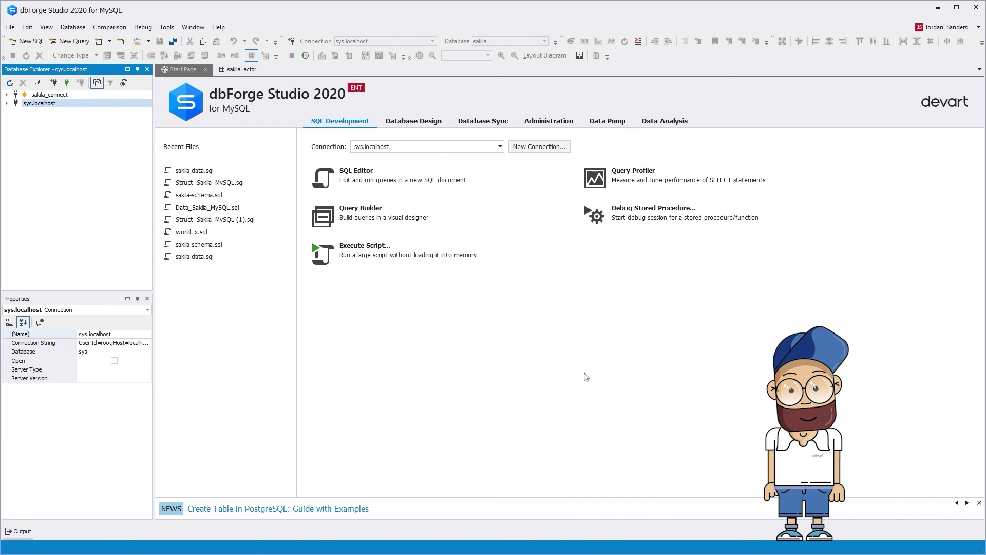